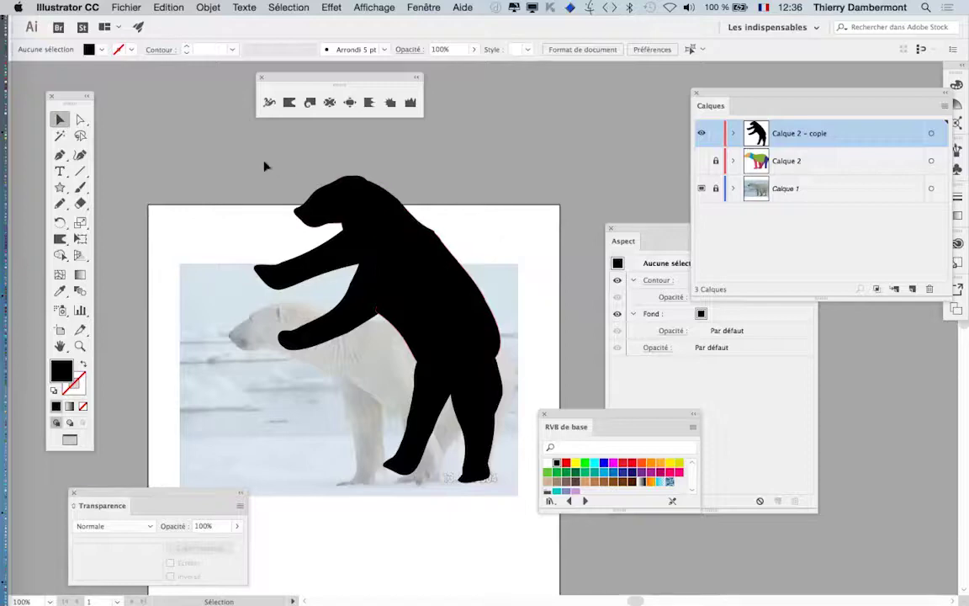
Step: Select the whole black bear path on layer 'Calque 2 – copie' with Ctrl+A
{"action": "left_click", "coordinate": [455, 346]}
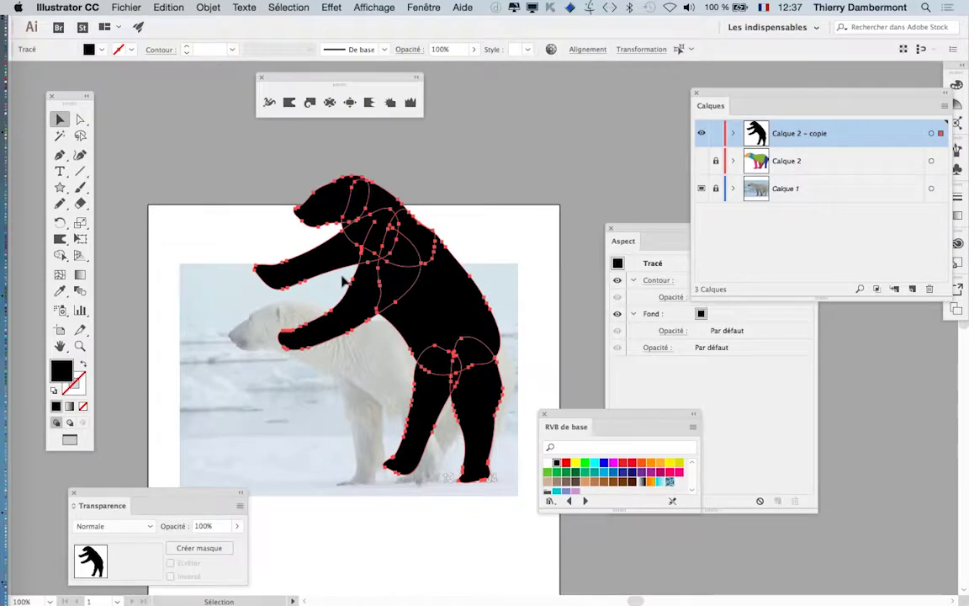
{"action": "left_click_drag", "start_coordinate": [391, 254], "coordinate": [308, 236]}
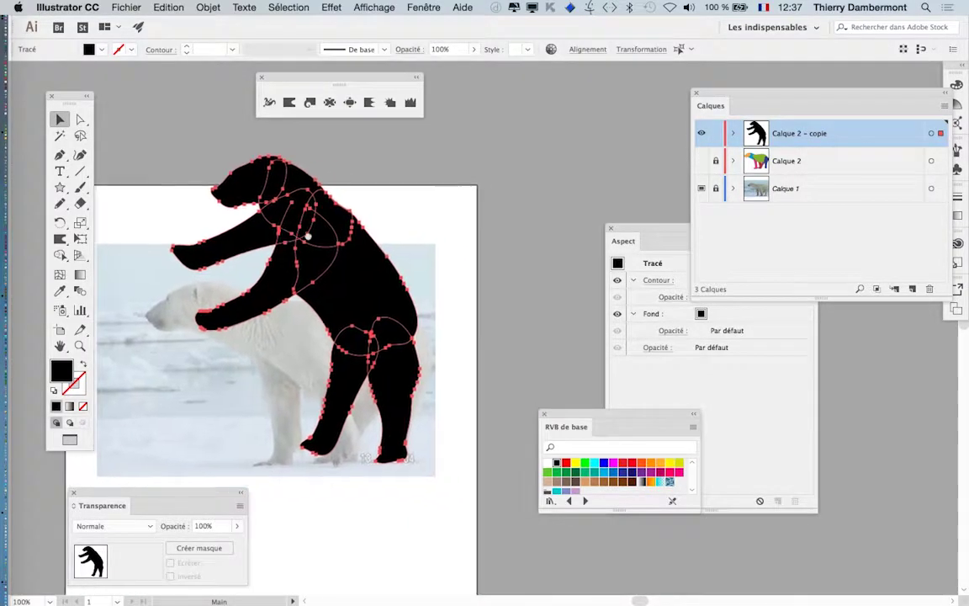
{"action": "left_click", "coordinate": [169, 158]}
{"action": "key", "text": "ctrl+a"}
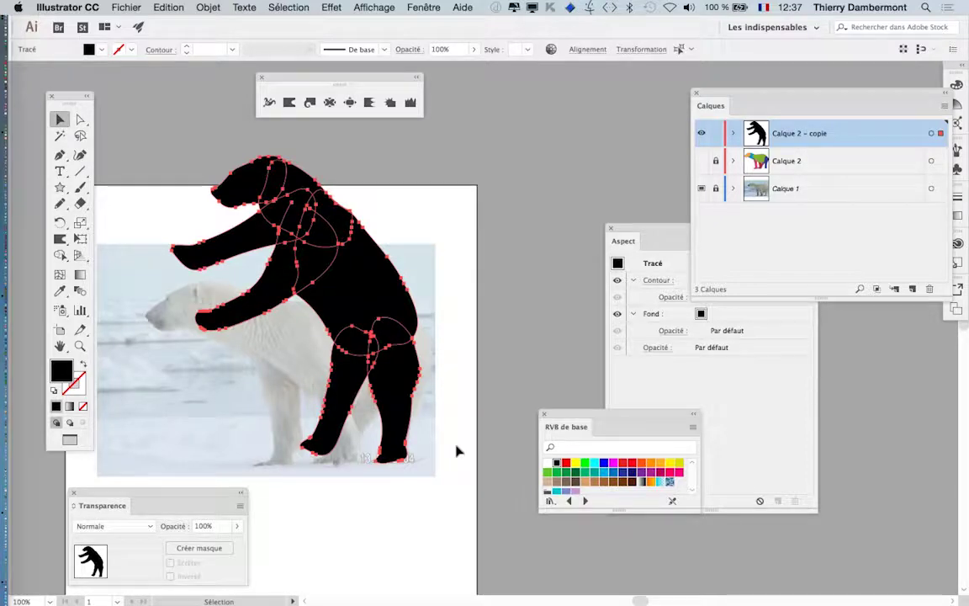
{"action": "mouse_move", "coordinate": [745, 103]}
{"action": "left_mouse_down"}
{"action": "mouse_move", "coordinate": [563, 97]}
{"action": "mouse_move", "coordinate": [503, 132]}
{"action": "left_mouse_up"}
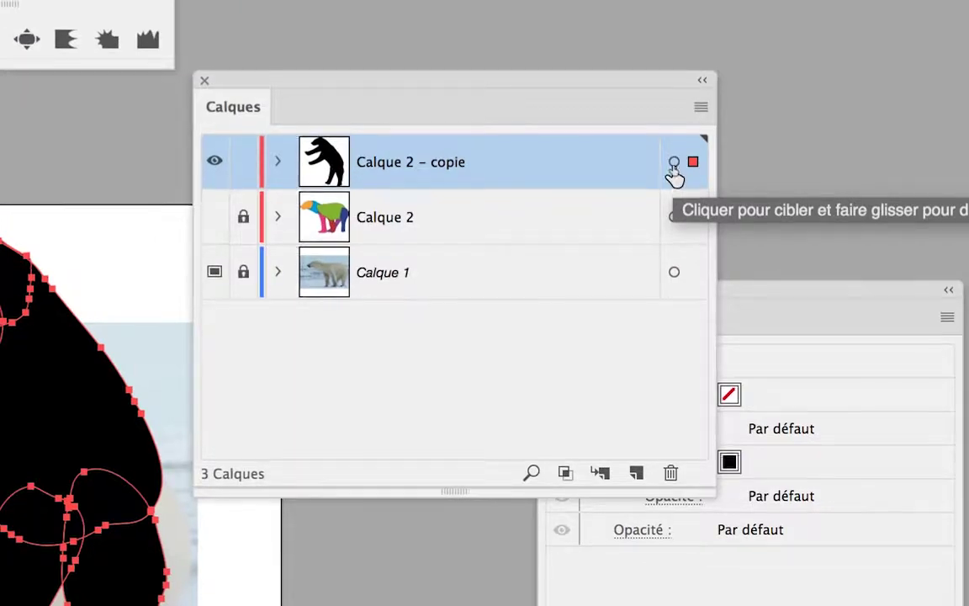
Step: Target the 'Calque 2 – copie' layer, reselect the bear, and bring the Aspect panel forward
{"action": "left_click", "coordinate": [674, 160]}
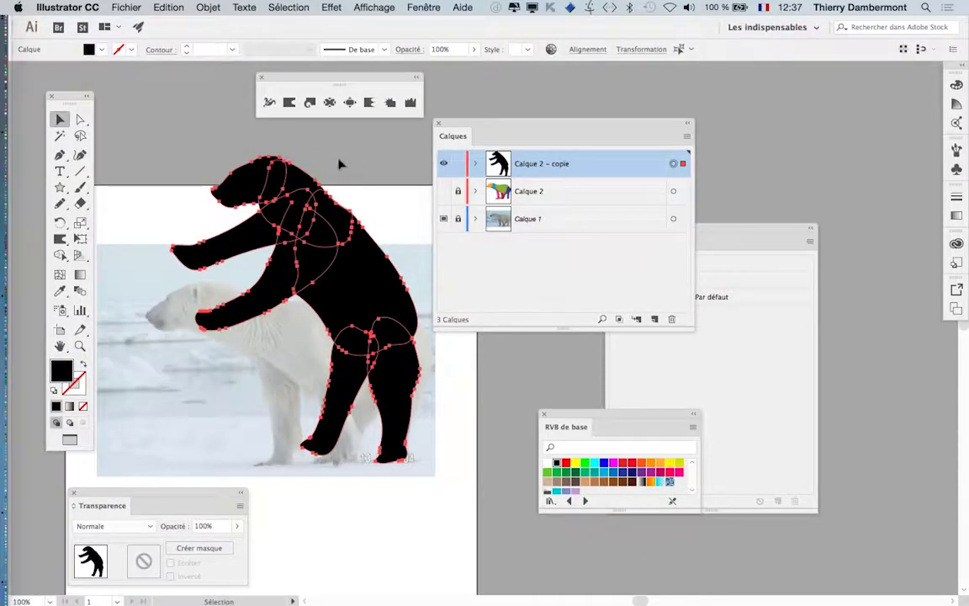
{"action": "left_click", "coordinate": [339, 163]}
{"action": "key", "text": "ctrl+a"}
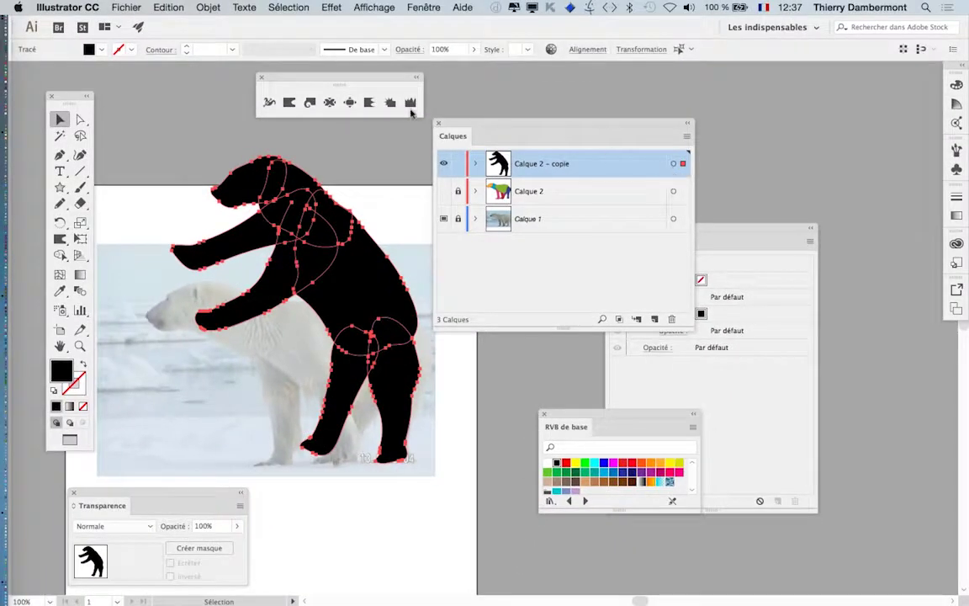
{"action": "left_click_drag", "start_coordinate": [452, 125], "coordinate": [686, 90]}
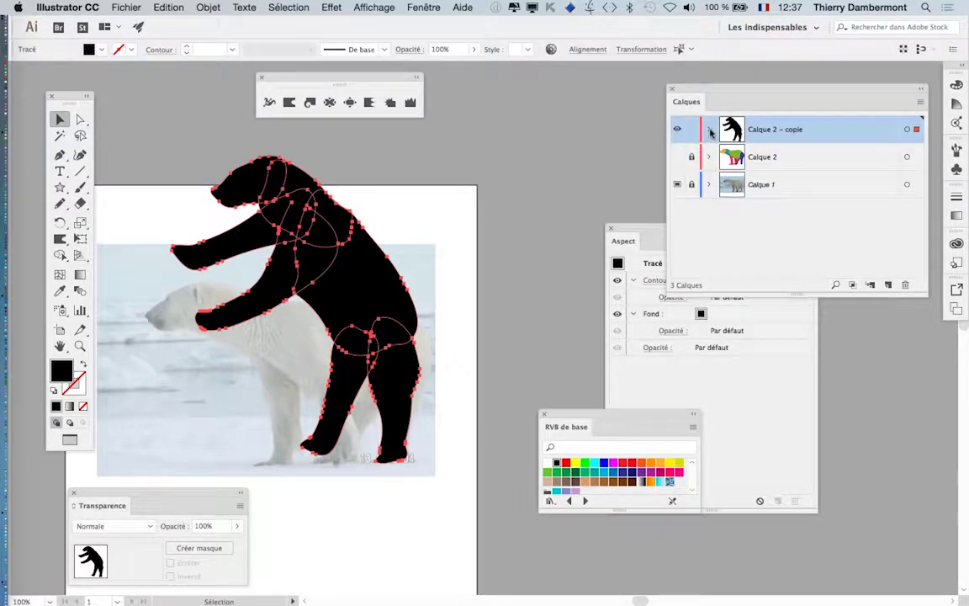
{"action": "mouse_move", "coordinate": [639, 231]}
{"action": "left_mouse_down"}
{"action": "mouse_move", "coordinate": [513, 99]}
{"action": "mouse_move", "coordinate": [490, 95]}
{"action": "left_mouse_up"}
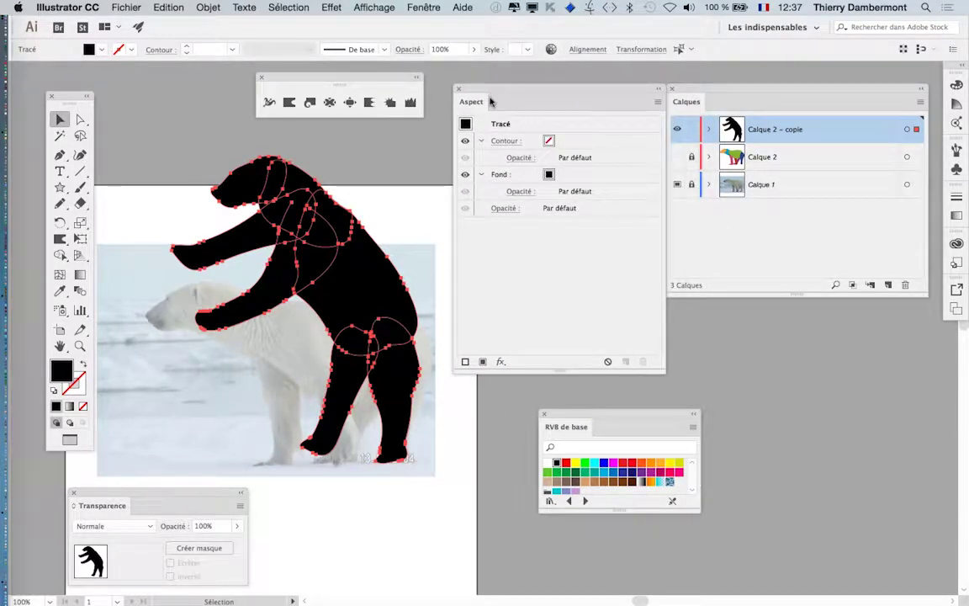
Step: Set the bear's Contour colour to black from the RVB de base swatches
{"action": "left_click", "coordinate": [595, 143]}
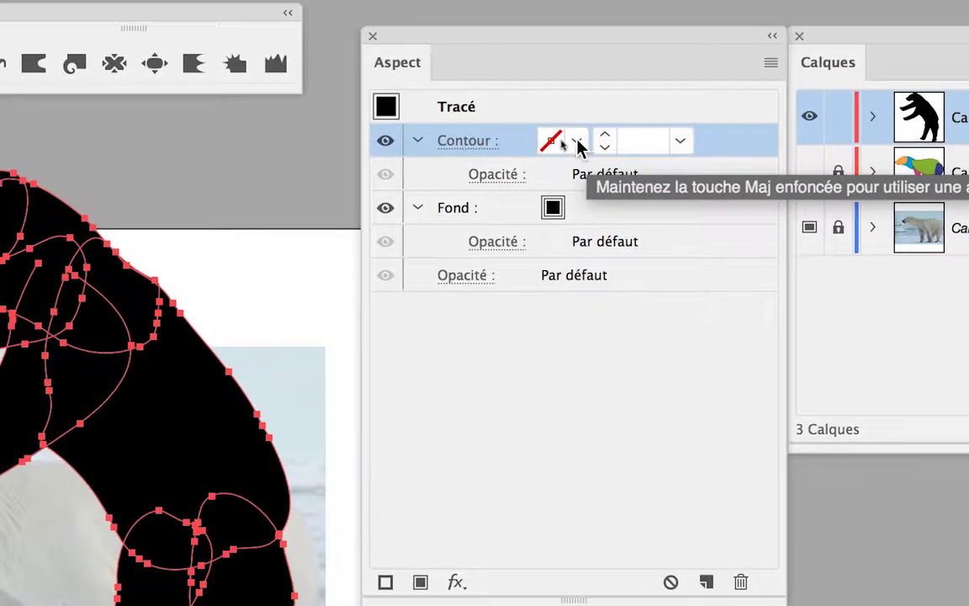
{"action": "left_click", "coordinate": [576, 139]}
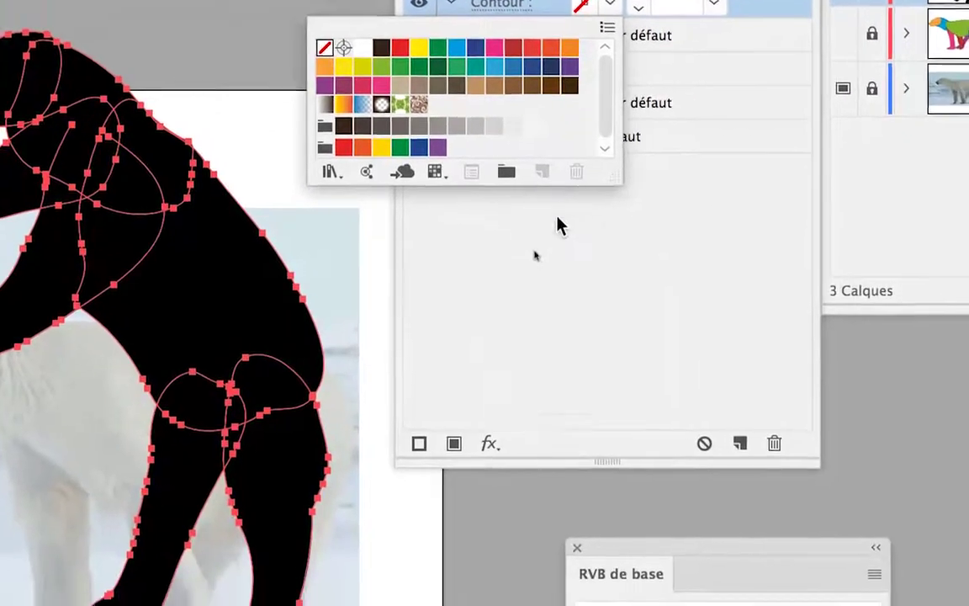
{"action": "left_click", "coordinate": [561, 234]}
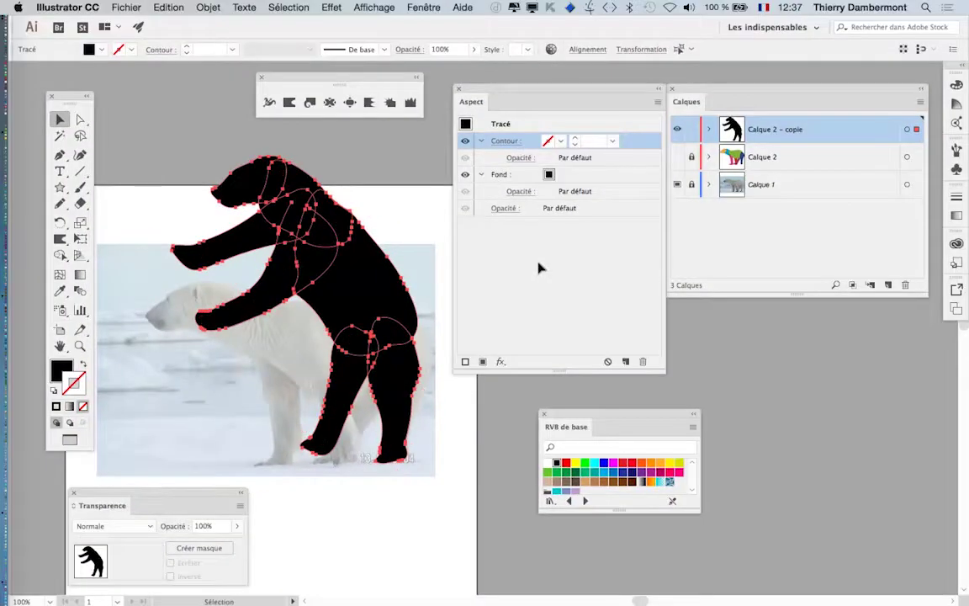
{"action": "left_click_drag", "start_coordinate": [566, 425], "coordinate": [449, 250]}
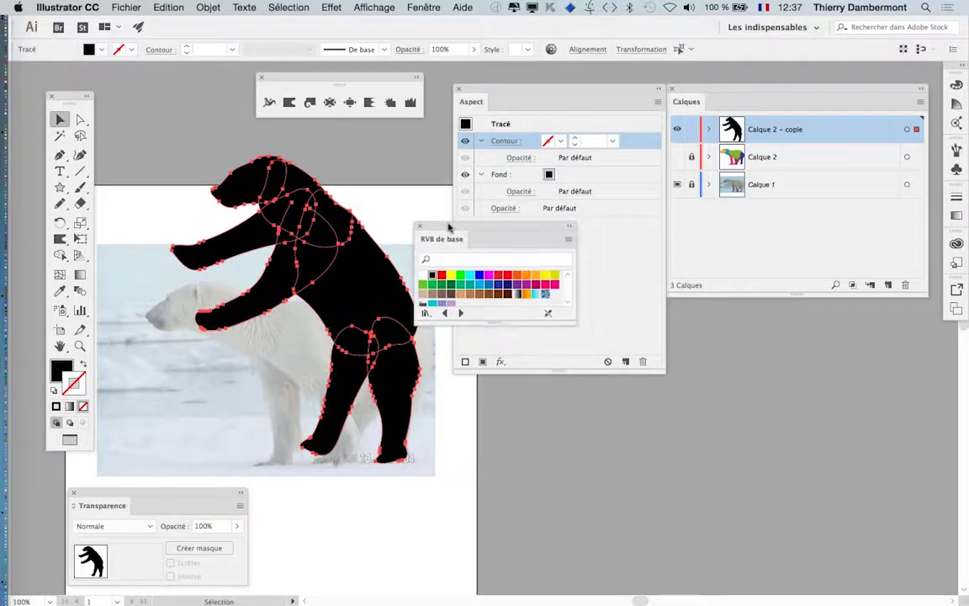
{"action": "left_click", "coordinate": [439, 291]}
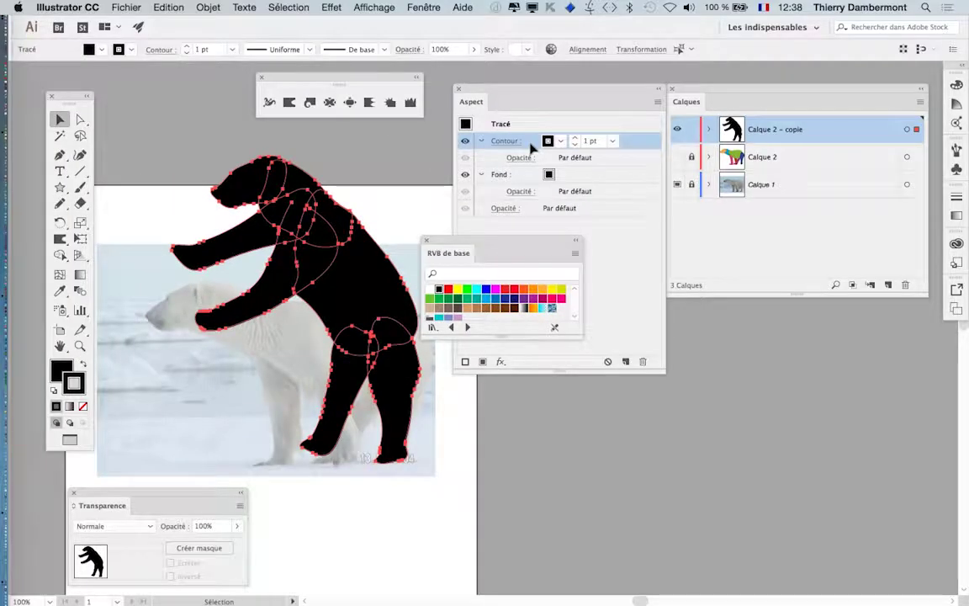
{"action": "left_click", "coordinate": [333, 7]}
{"action": "mouse_move", "coordinate": [350, 193]}
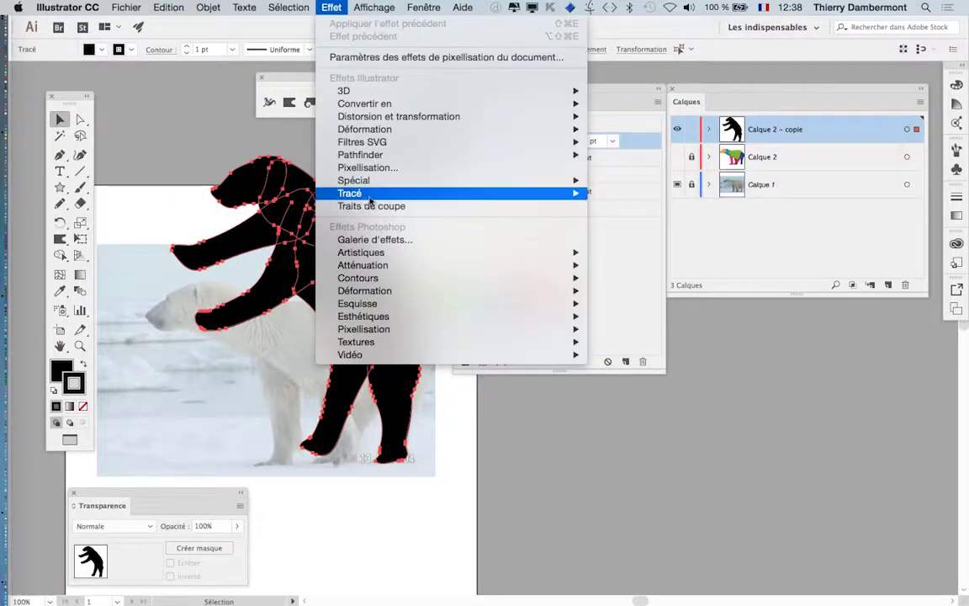
Step: Apply a 5 mm Décalage offset-path effect to the bear with Aperçu preview on
{"action": "left_click", "coordinate": [641, 196]}
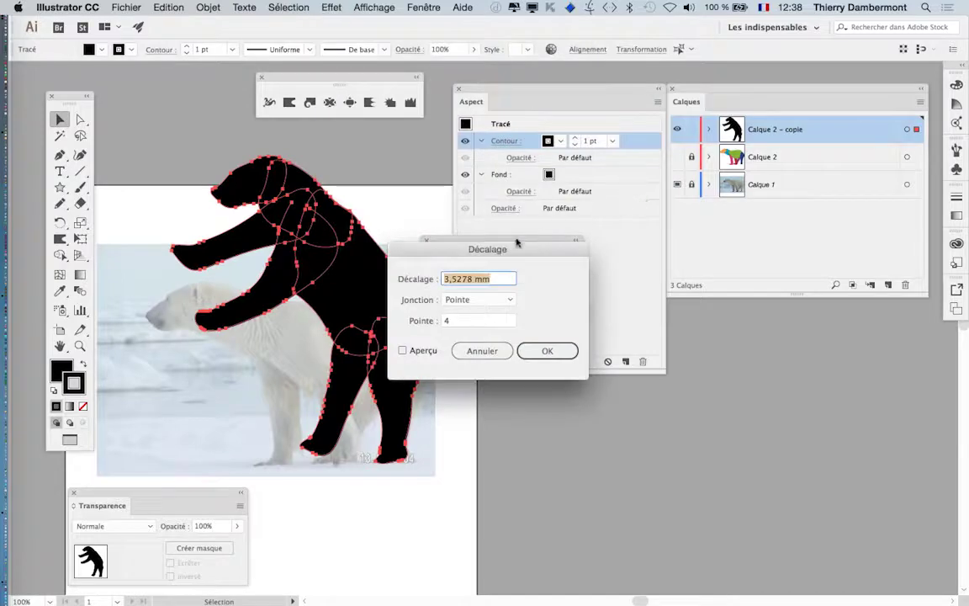
{"action": "mouse_move", "coordinate": [519, 245]}
{"action": "left_mouse_down"}
{"action": "mouse_move", "coordinate": [538, 126]}
{"action": "mouse_move", "coordinate": [529, 141]}
{"action": "left_mouse_up"}
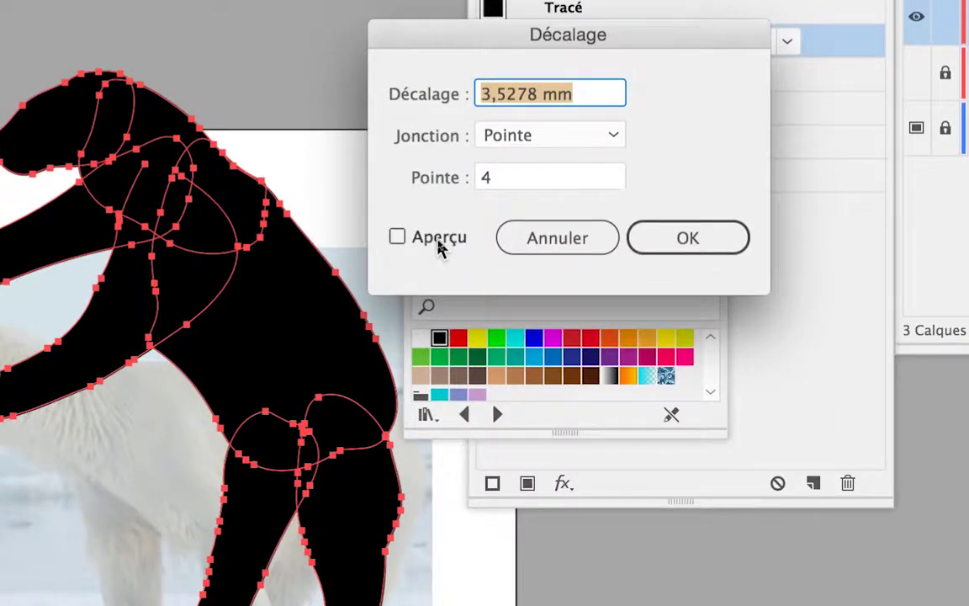
{"action": "left_click", "coordinate": [439, 246]}
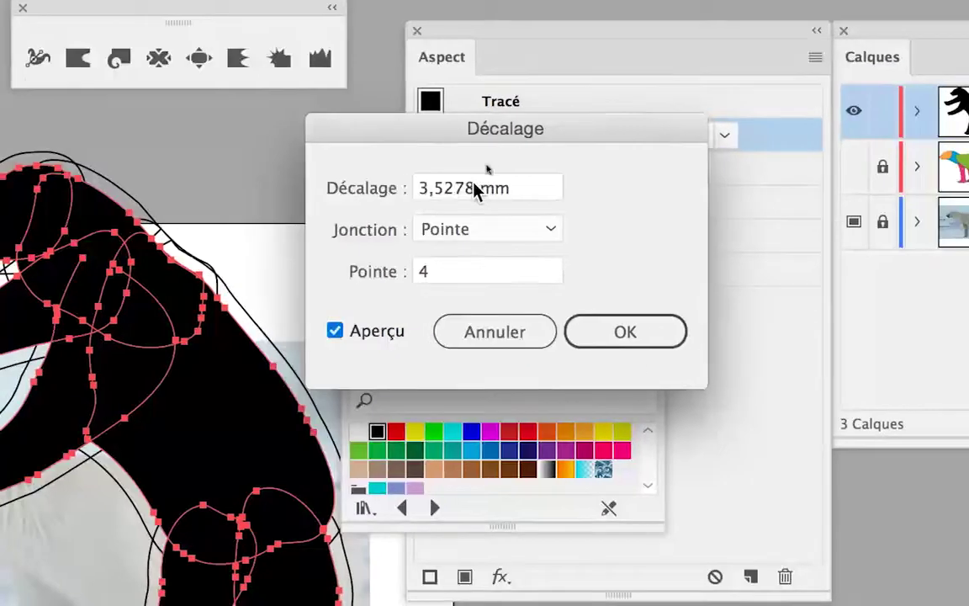
{"action": "double_click", "coordinate": [467, 194]}
{"action": "type", "text": "4"}
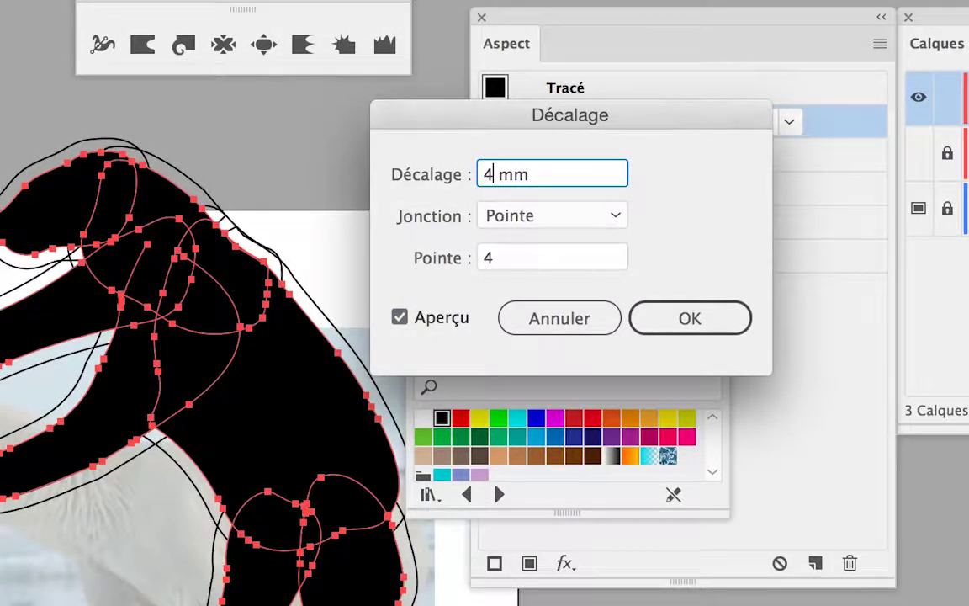
{"action": "key", "text": "Tab"}
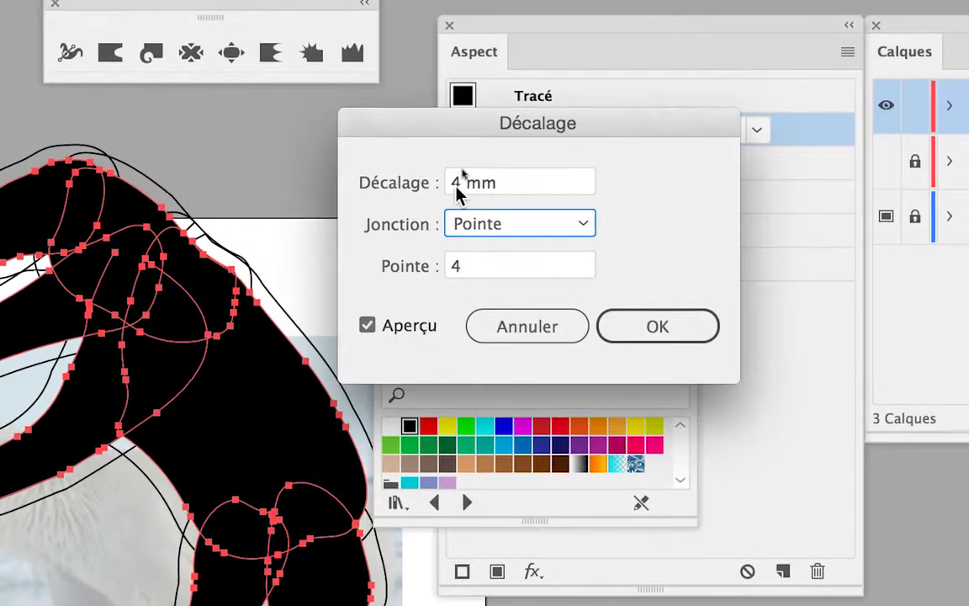
{"action": "double_click", "coordinate": [484, 176]}
{"action": "type", "text": "5"}
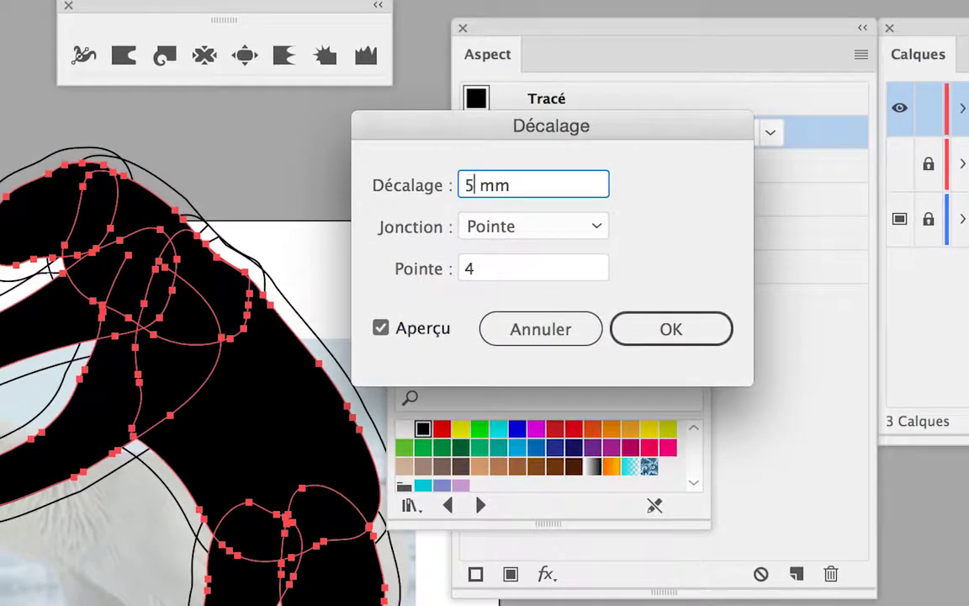
{"action": "key", "text": "Tab"}
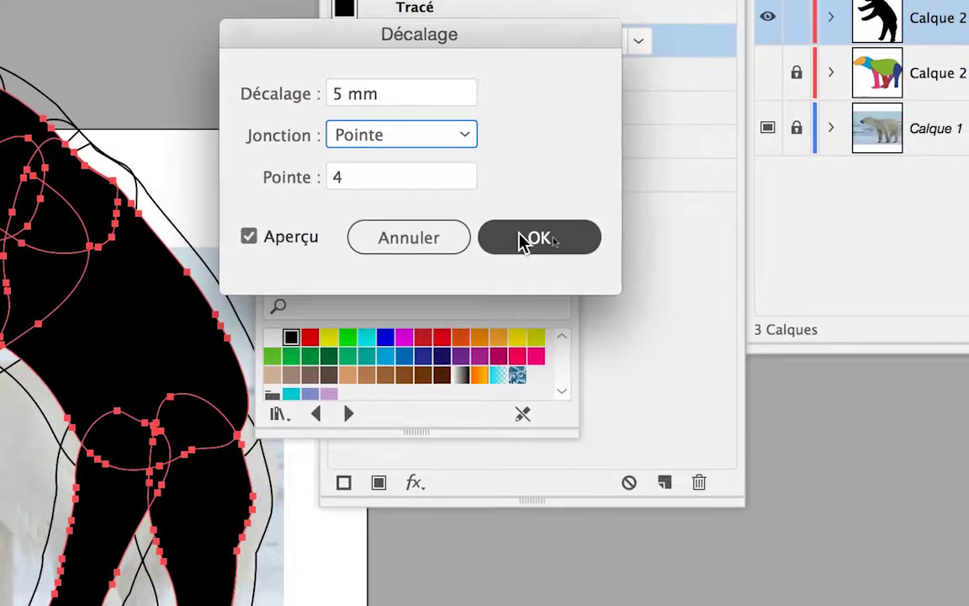
{"action": "left_click", "coordinate": [521, 241]}
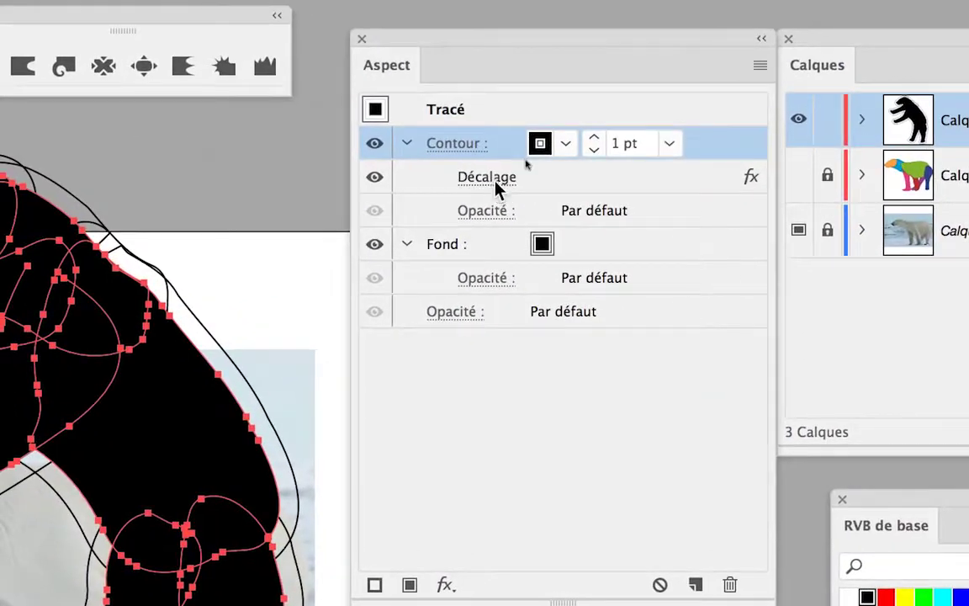
Step: Change the bear's Décalage offset value to 6 mm and confirm it
{"action": "left_click", "coordinate": [496, 184]}
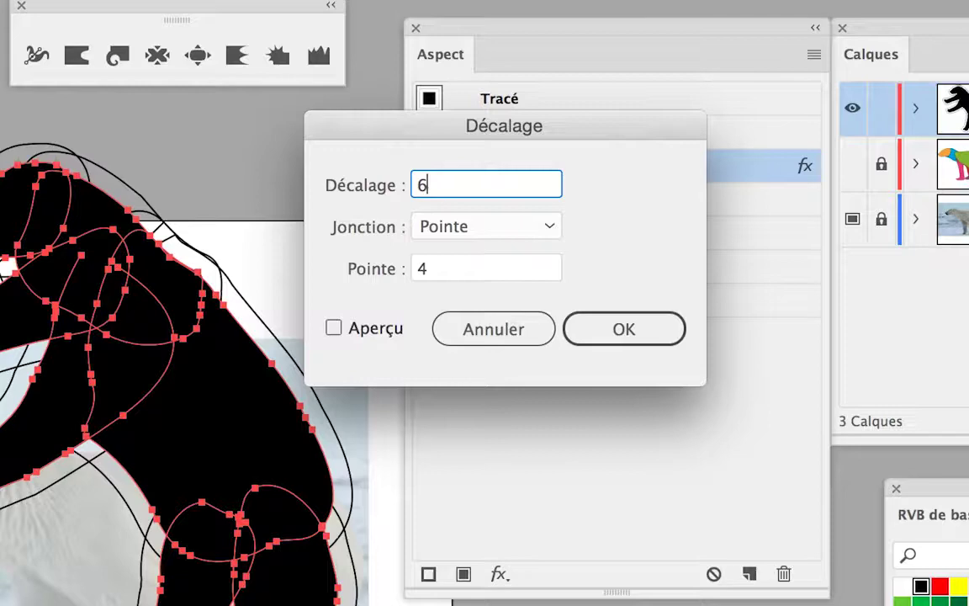
{"action": "key", "text": "Tab"}
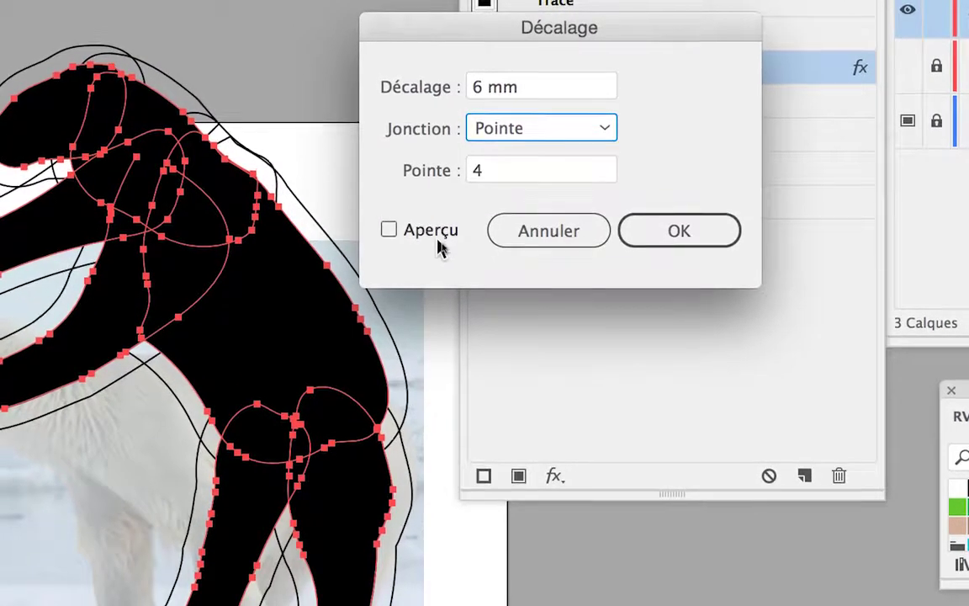
{"action": "left_click", "coordinate": [437, 240]}
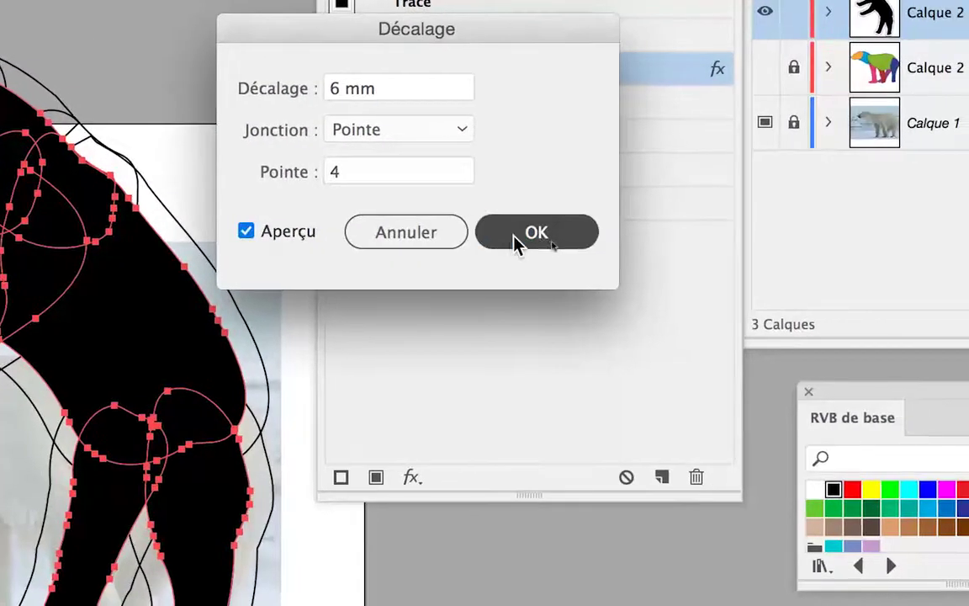
{"action": "left_click", "coordinate": [669, 236]}
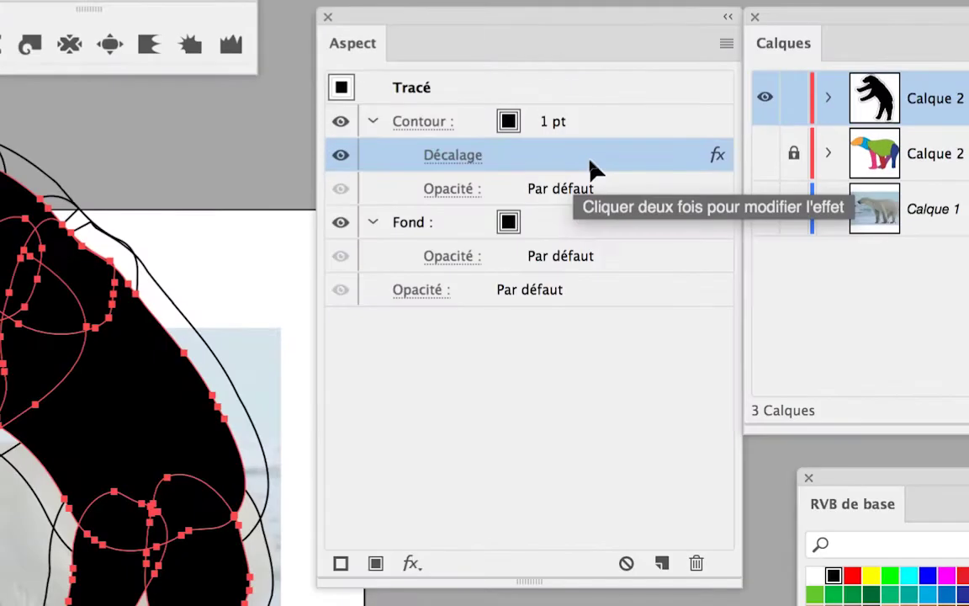
Step: Drag the Décalage effect out from under Contour to the object level in Aspect
{"action": "left_click", "coordinate": [604, 143]}
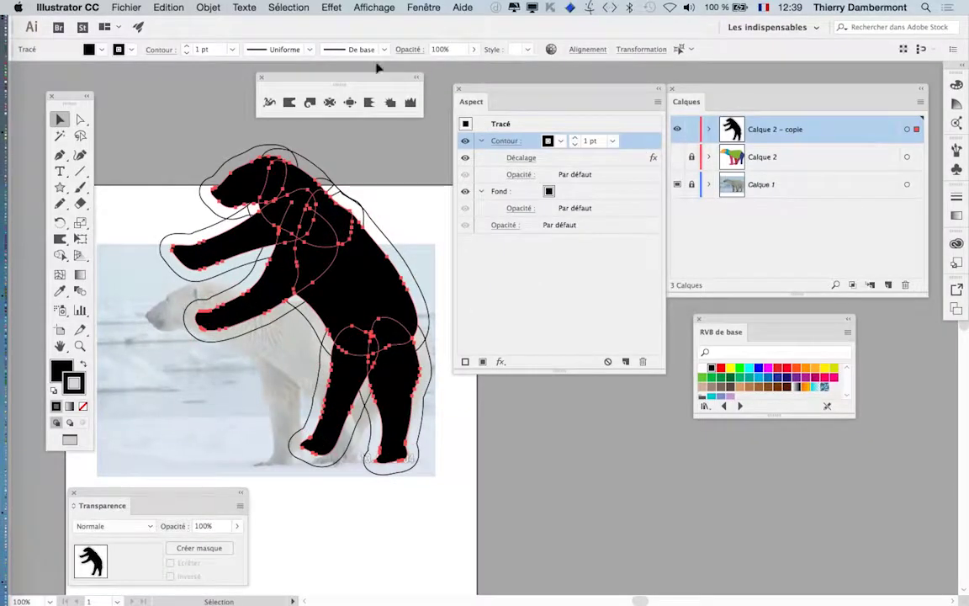
{"action": "left_click", "coordinate": [332, 8]}
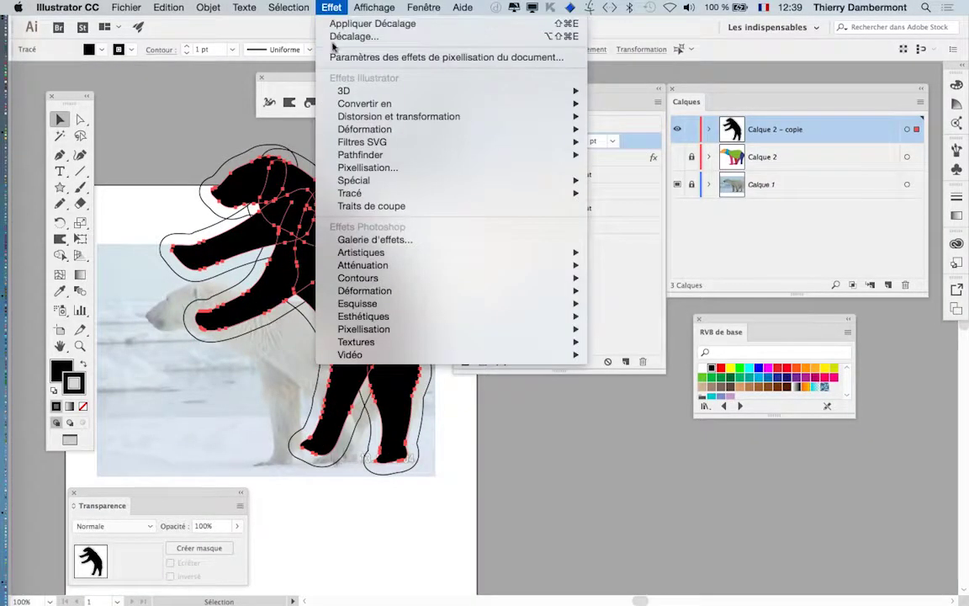
{"action": "mouse_move", "coordinate": [350, 193]}
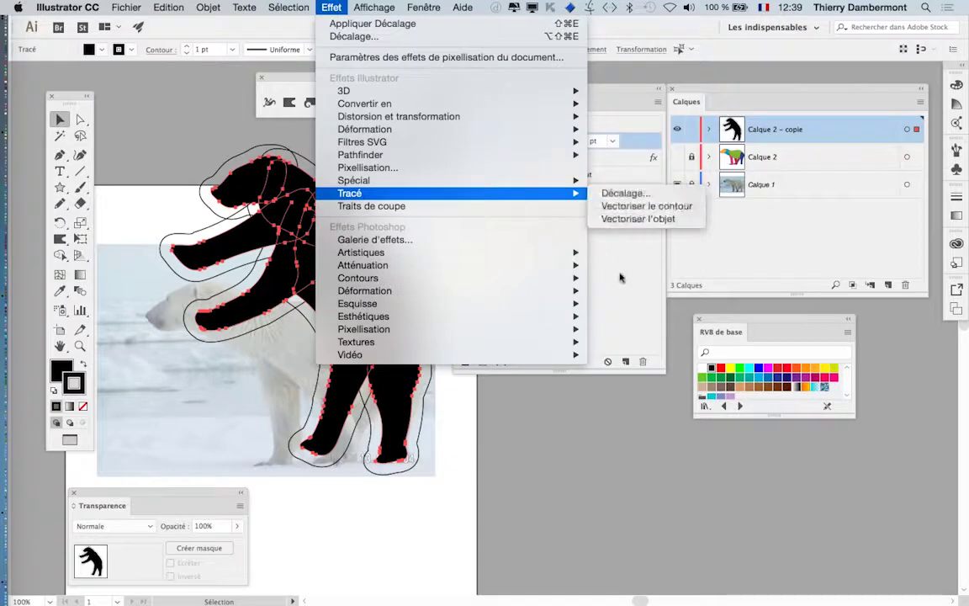
{"action": "left_click", "coordinate": [624, 192]}
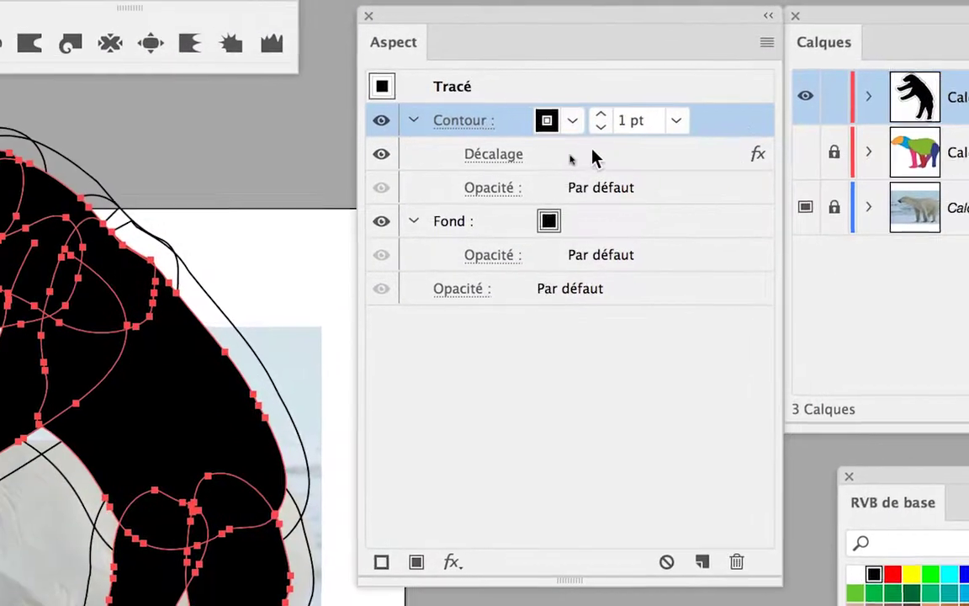
{"action": "left_click", "coordinate": [564, 158]}
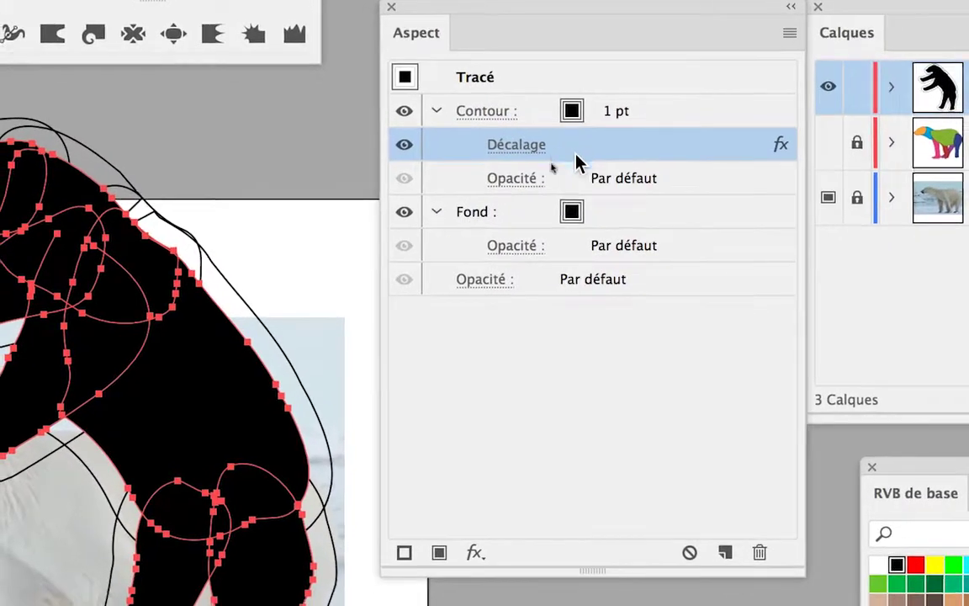
{"action": "left_click_drag", "start_coordinate": [581, 159], "coordinate": [572, 211]}
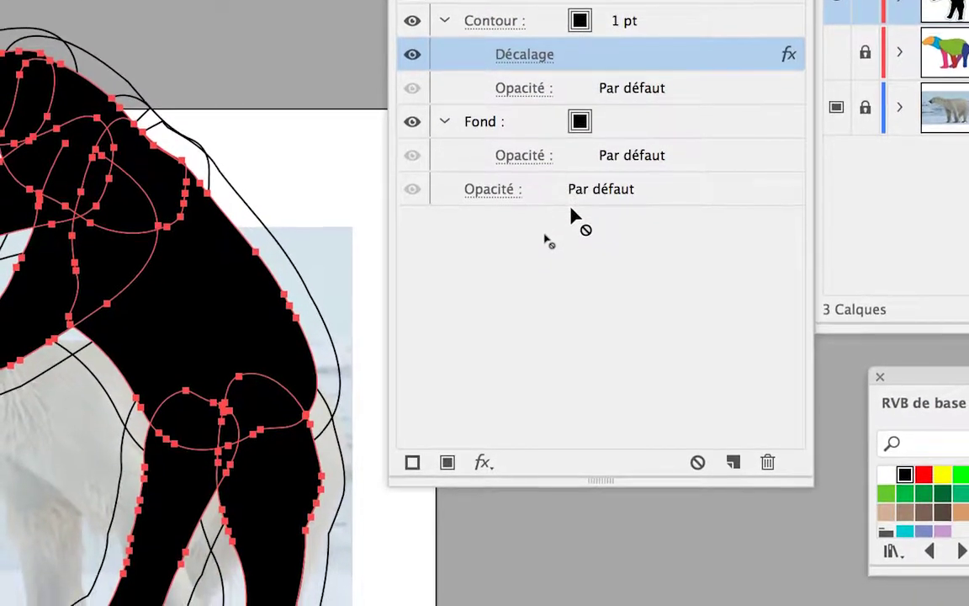
{"action": "left_click_drag", "start_coordinate": [572, 210], "coordinate": [572, 221]}
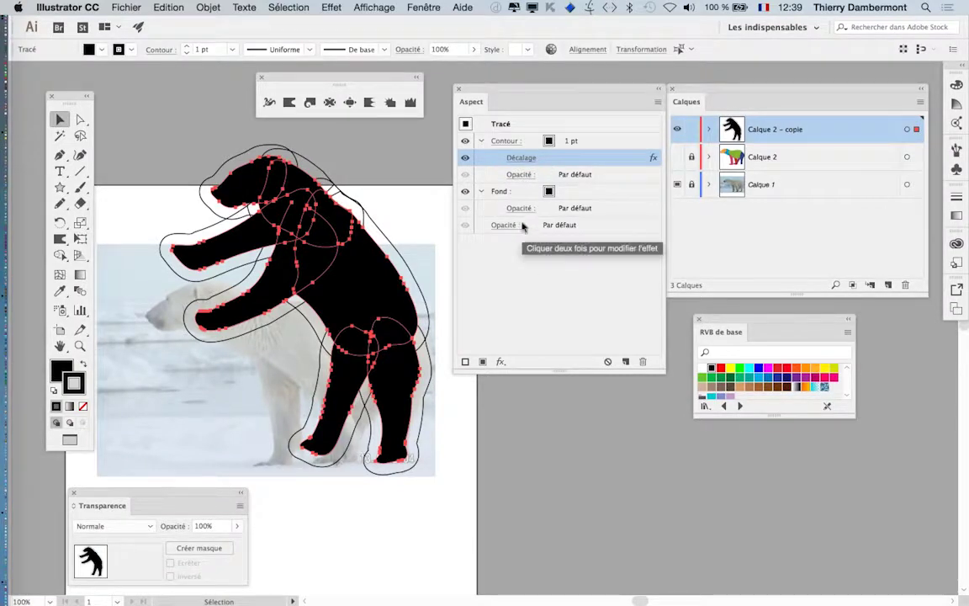
{"action": "mouse_move", "coordinate": [524, 236]}
{"action": "left_mouse_down"}
{"action": "mouse_move", "coordinate": [551, 208]}
{"action": "mouse_move", "coordinate": [549, 241]}
{"action": "mouse_move", "coordinate": [546, 152]}
{"action": "left_mouse_up"}
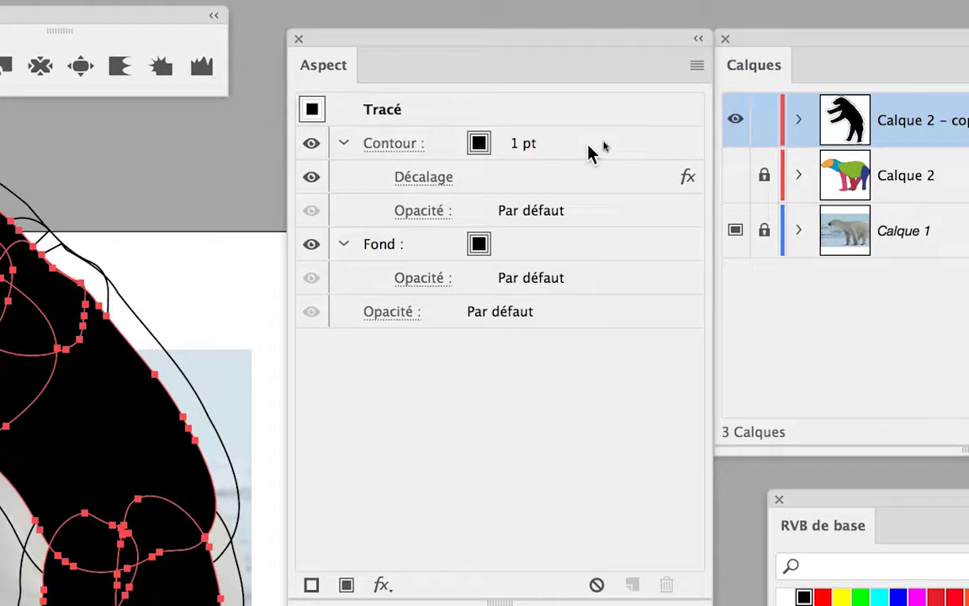
Step: Raise the bear's Contour weight to 8 pt
{"action": "left_click", "coordinate": [589, 143]}
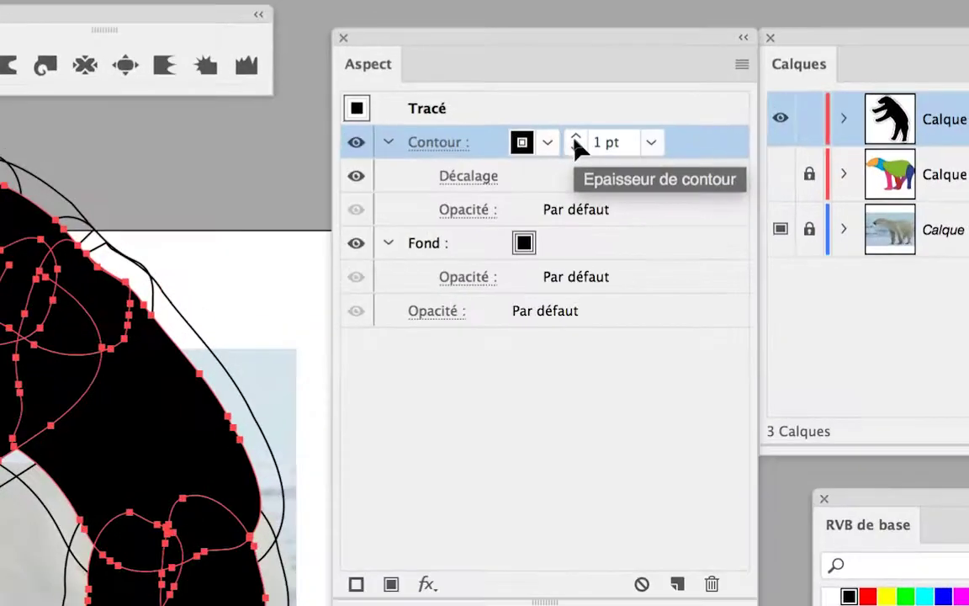
{"action": "left_click", "coordinate": [576, 139]}
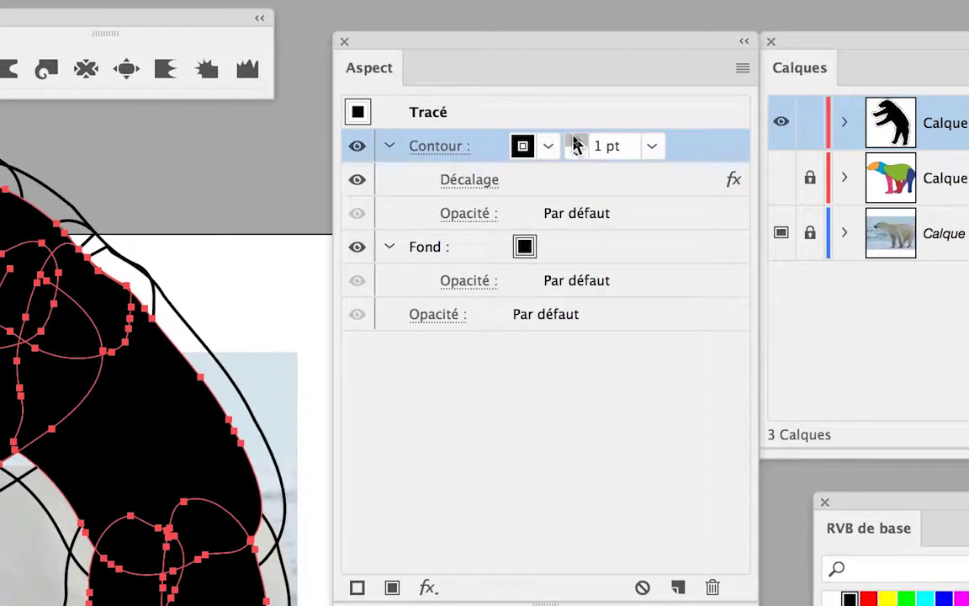
{"action": "left_click", "coordinate": [576, 140]}
{"action": "left_click", "coordinate": [575, 140]}
{"action": "left_click", "coordinate": [575, 140]}
{"action": "left_click", "coordinate": [575, 140]}
{"action": "left_click", "coordinate": [576, 140]}
{"action": "left_click", "coordinate": [576, 140]}
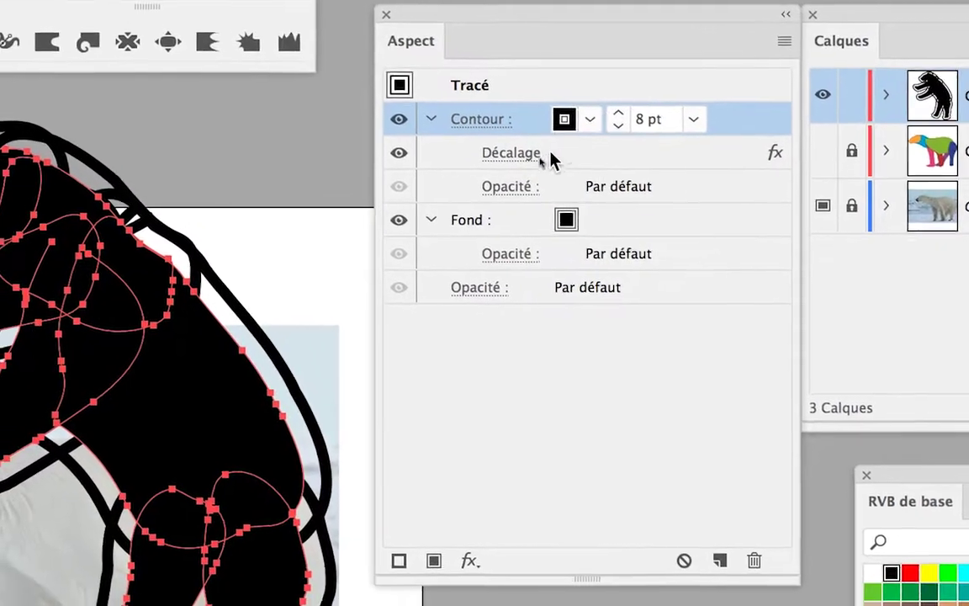
Step: Reduce the Décalage offset to 4 mm and confirm it
{"action": "left_click", "coordinate": [543, 154]}
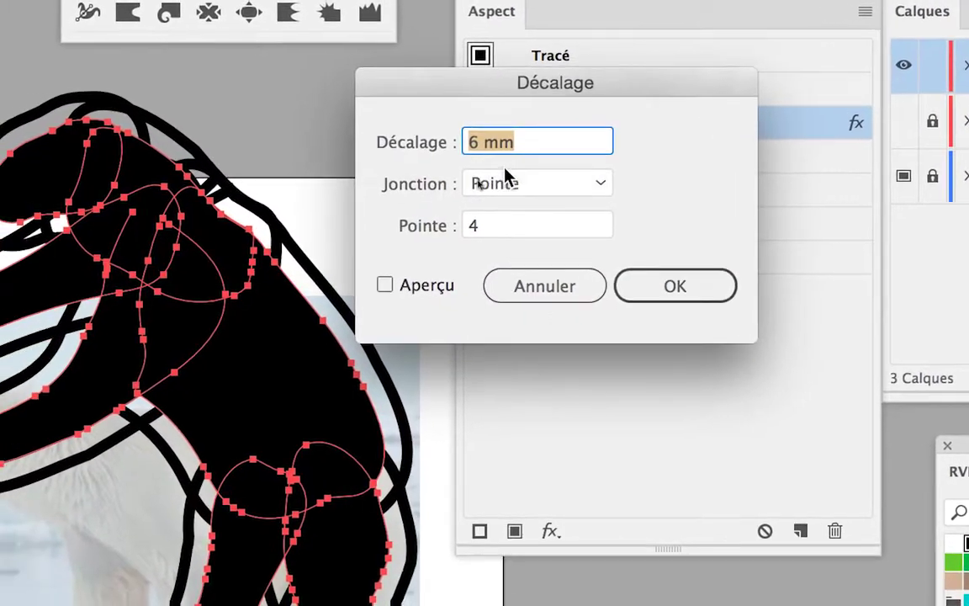
{"action": "type", "text": "4"}
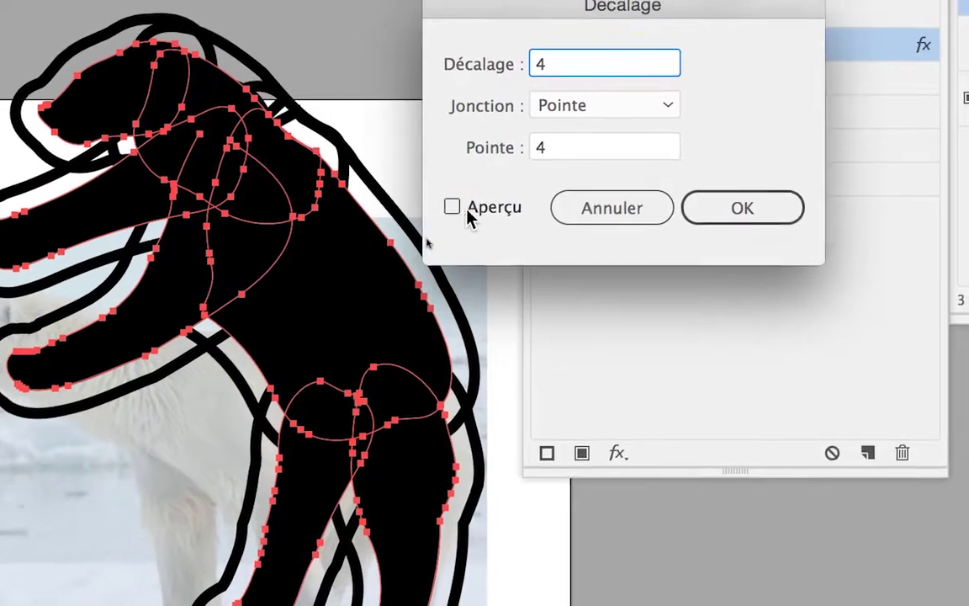
{"action": "left_click", "coordinate": [473, 215]}
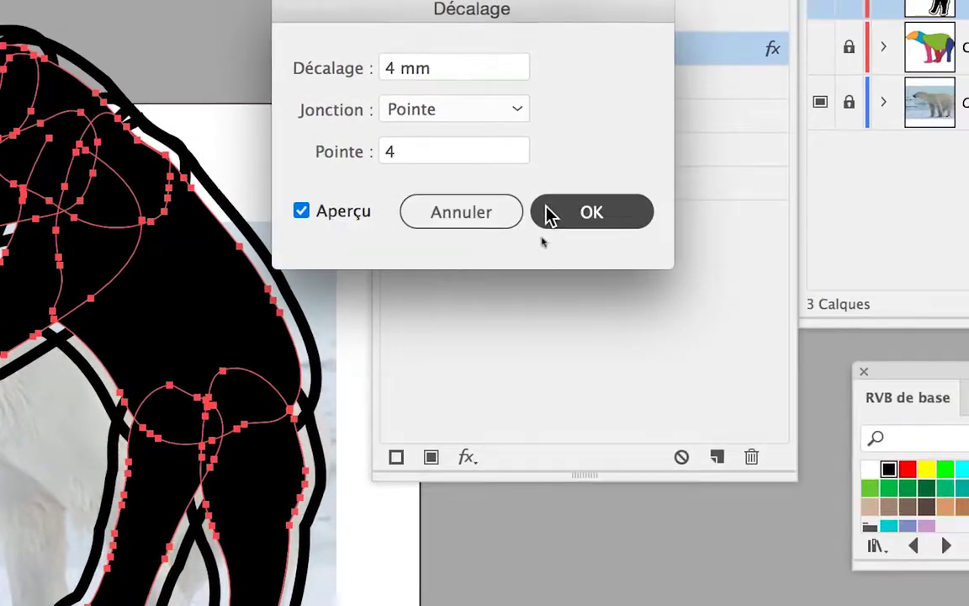
{"action": "left_click", "coordinate": [549, 215]}
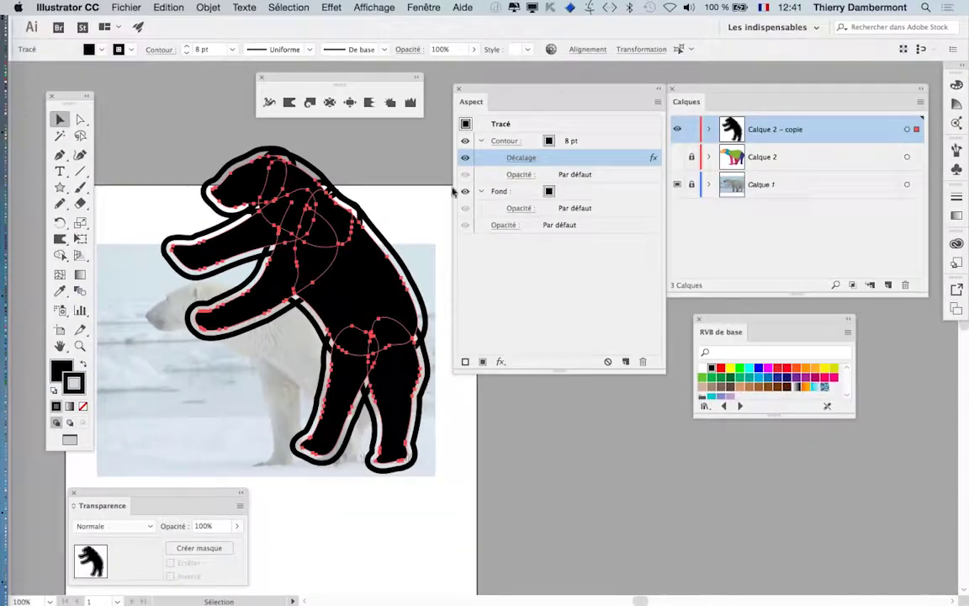
Step: Lower the Contour weight to 6 pt and set the Décalage offset to 3
{"action": "left_click", "coordinate": [569, 143]}
{"action": "left_click", "coordinate": [575, 145]}
{"action": "left_click", "coordinate": [575, 146]}
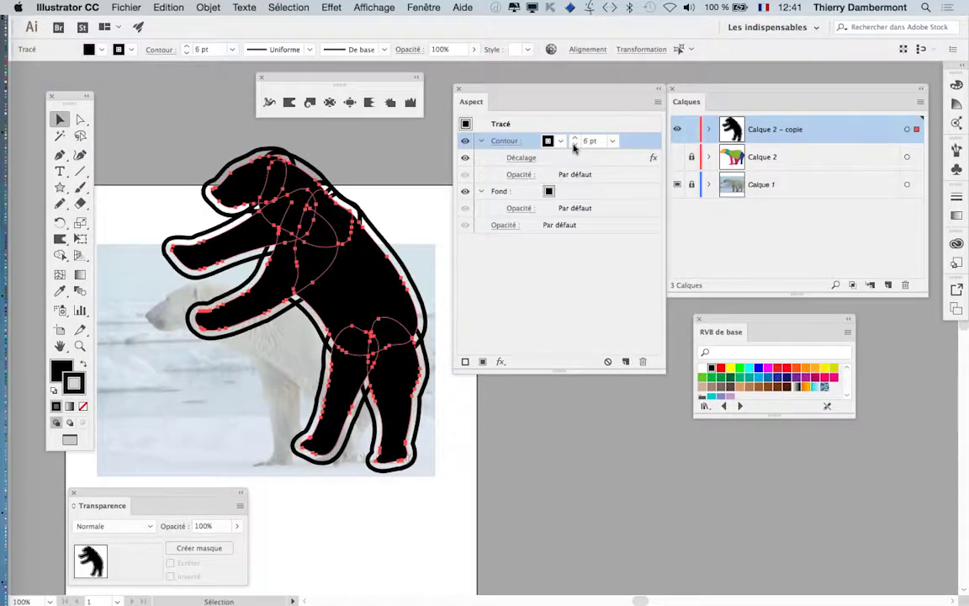
{"action": "left_click", "coordinate": [530, 158]}
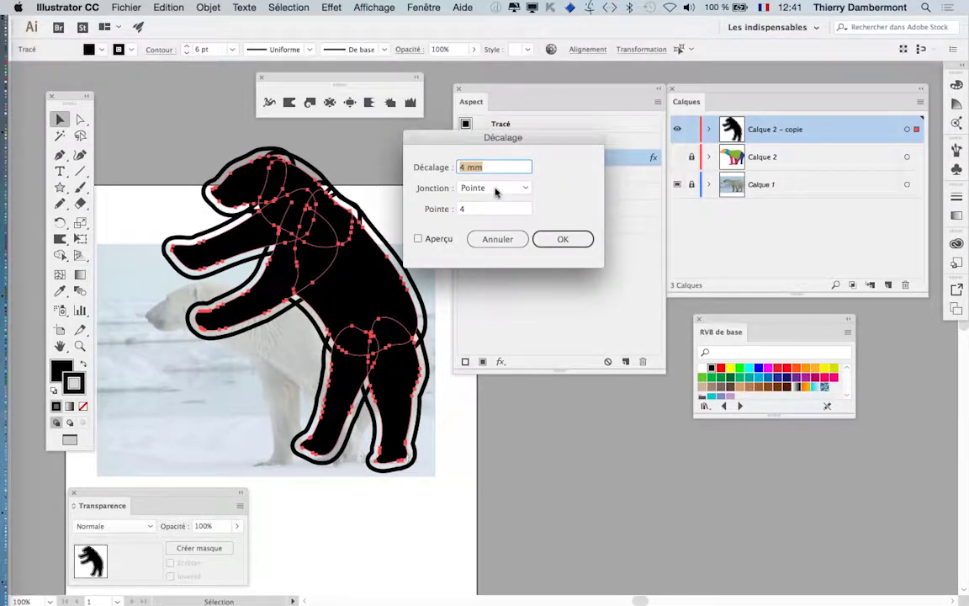
{"action": "left_click", "coordinate": [557, 238]}
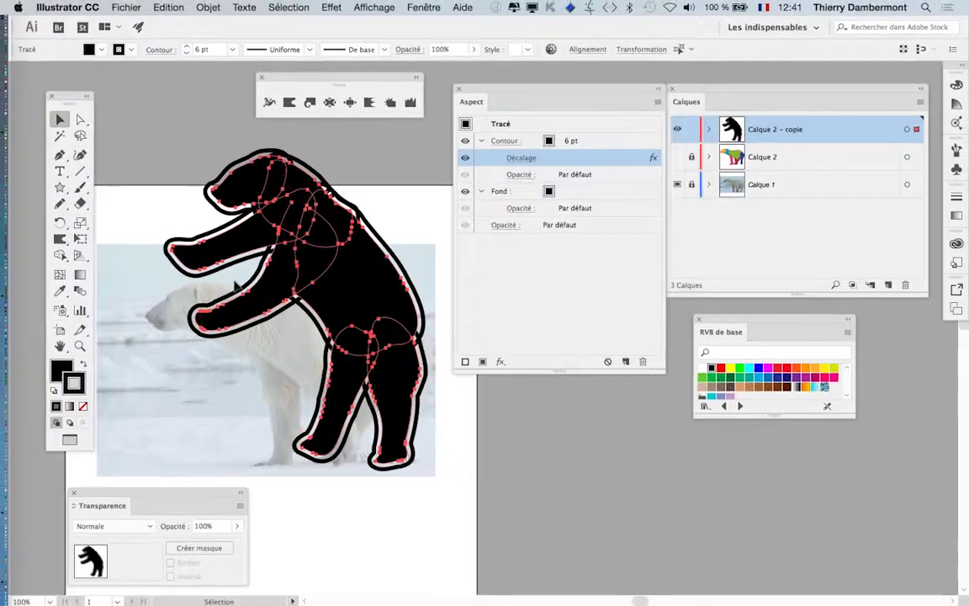
Step: Save the artwork as 'ours - 06.ai' with the default Illustrator options
{"action": "left_click", "coordinate": [127, 7]}
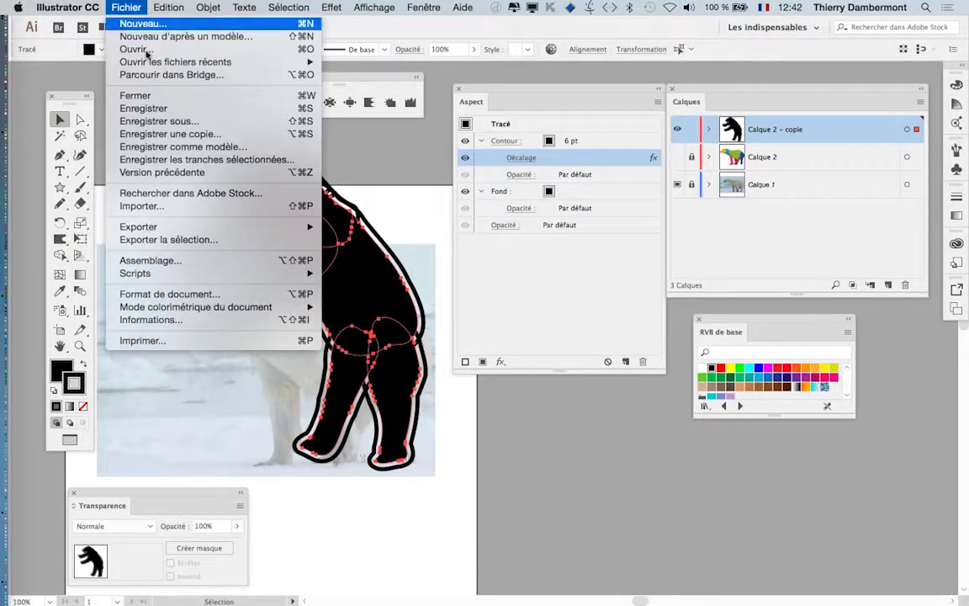
{"action": "key", "text": "super+shift+s"}
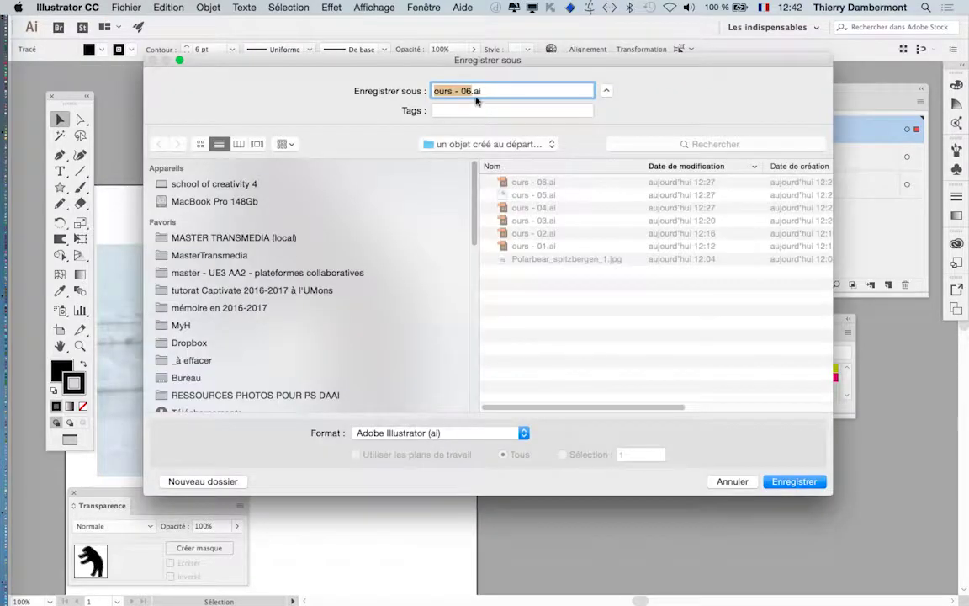
{"action": "key", "text": "Return"}
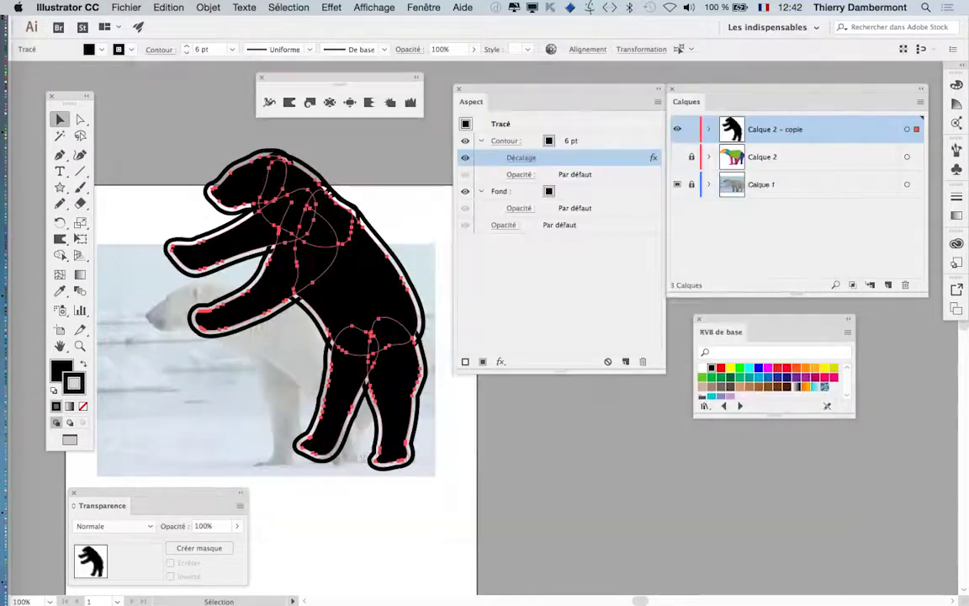
{"action": "key", "text": "Return"}
Step: Reposition the Aspect panel beside the Layers panel
{"action": "mouse_move", "coordinate": [488, 95]}
{"action": "left_mouse_down"}
{"action": "mouse_move", "coordinate": [537, 182]}
{"action": "mouse_move", "coordinate": [785, 315]}
{"action": "left_mouse_up"}
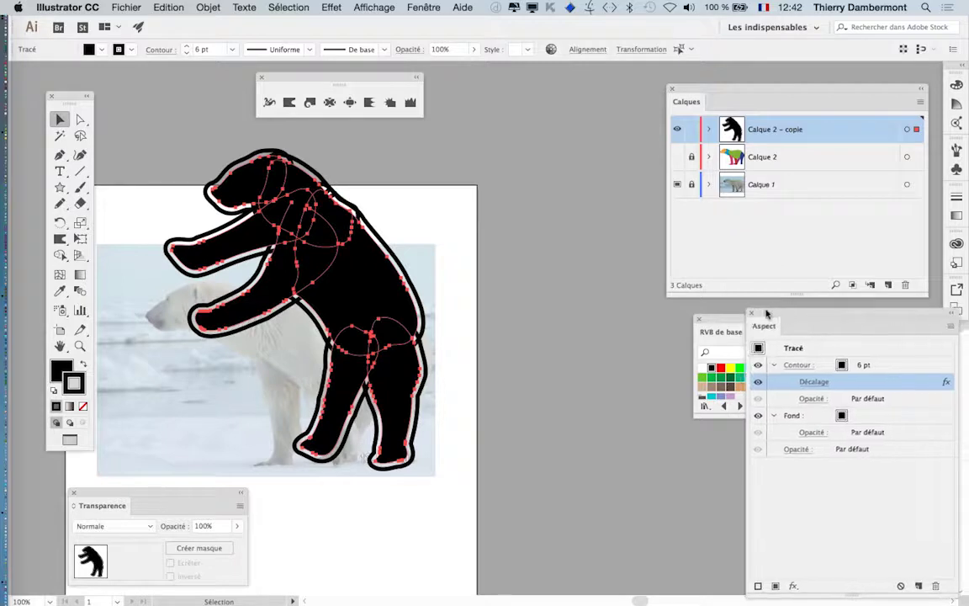
{"action": "left_click_drag", "start_coordinate": [769, 314], "coordinate": [559, 149]}
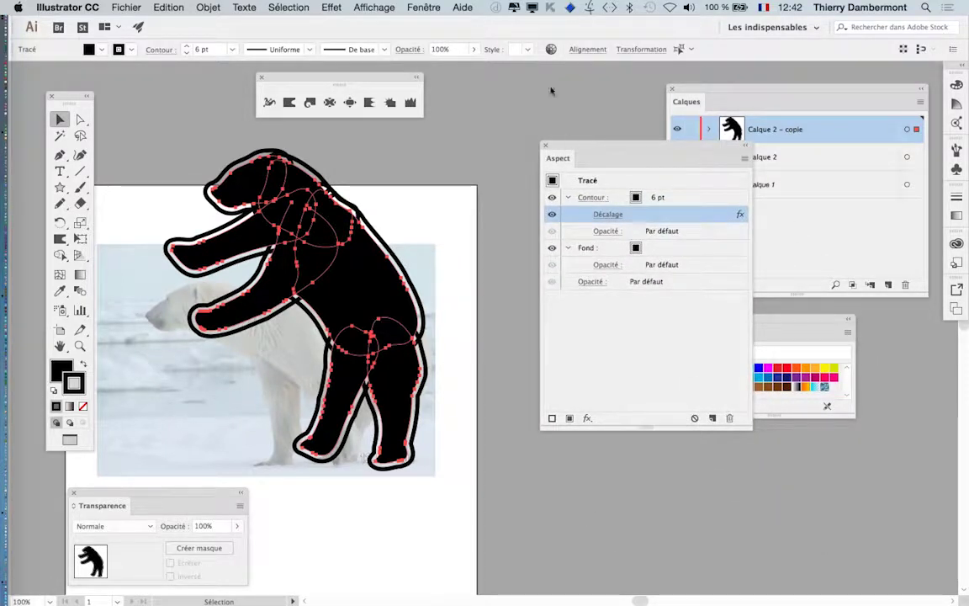
{"action": "left_click", "coordinate": [424, 6]}
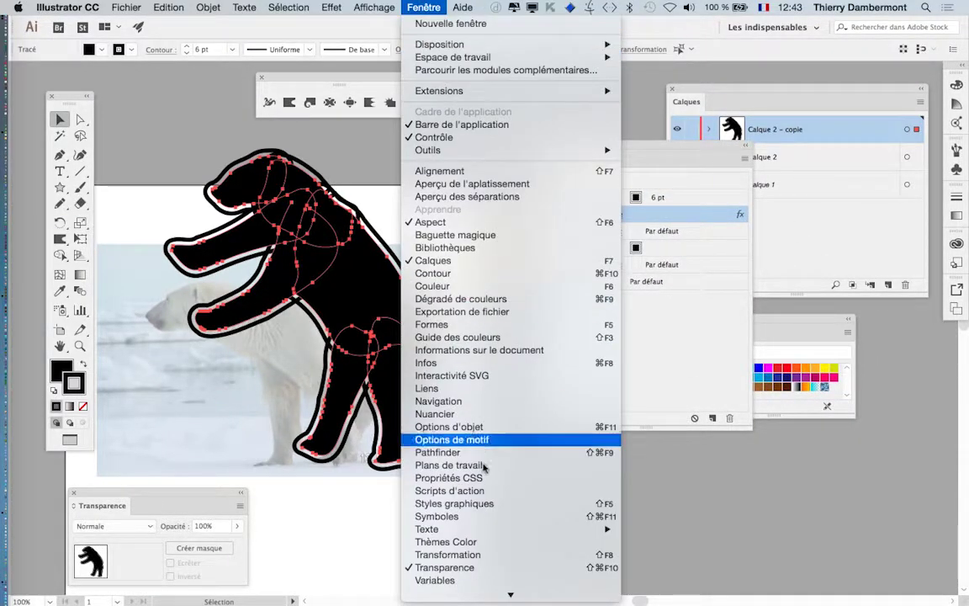
Step: Float the Styles graphiques panel and save the bear's appearance as a new graphic style
{"action": "left_click", "coordinate": [485, 503]}
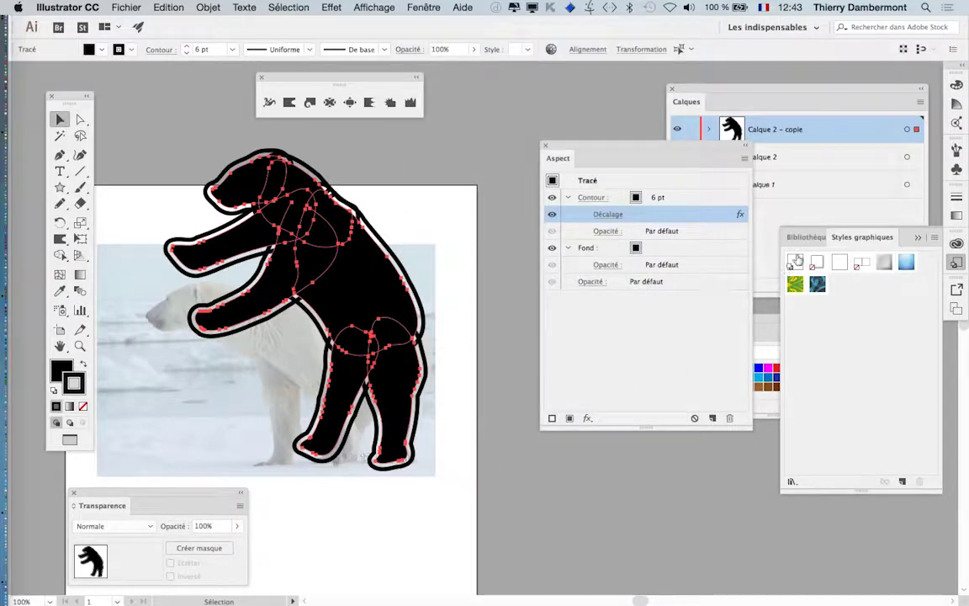
{"action": "left_click_drag", "start_coordinate": [852, 241], "coordinate": [476, 79]}
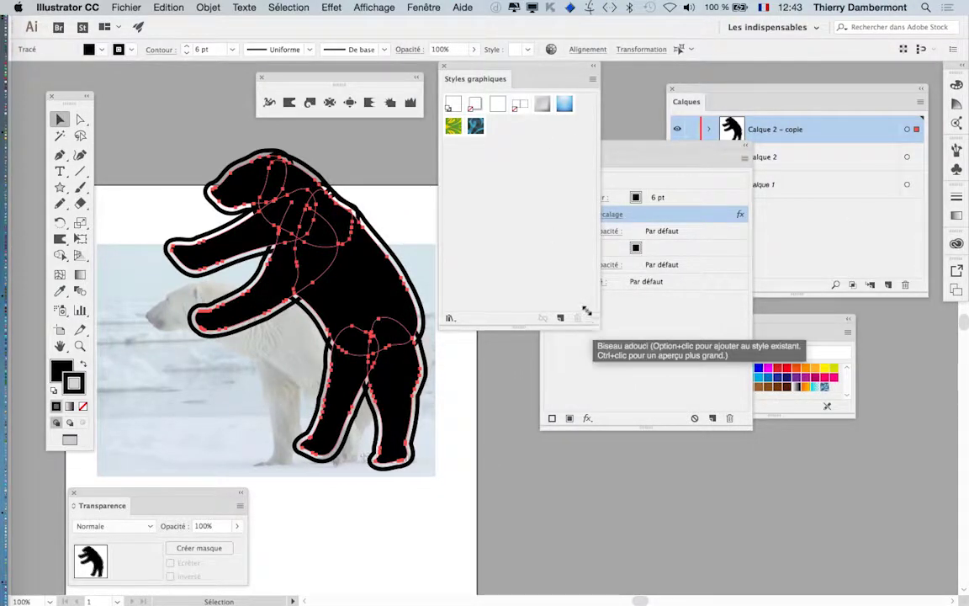
{"action": "left_click_drag", "start_coordinate": [591, 323], "coordinate": [534, 143]}
{"action": "mouse_move", "coordinate": [485, 76]}
{"action": "left_mouse_down"}
{"action": "mouse_move", "coordinate": [463, 106]}
{"action": "mouse_move", "coordinate": [467, 149]}
{"action": "left_mouse_up"}
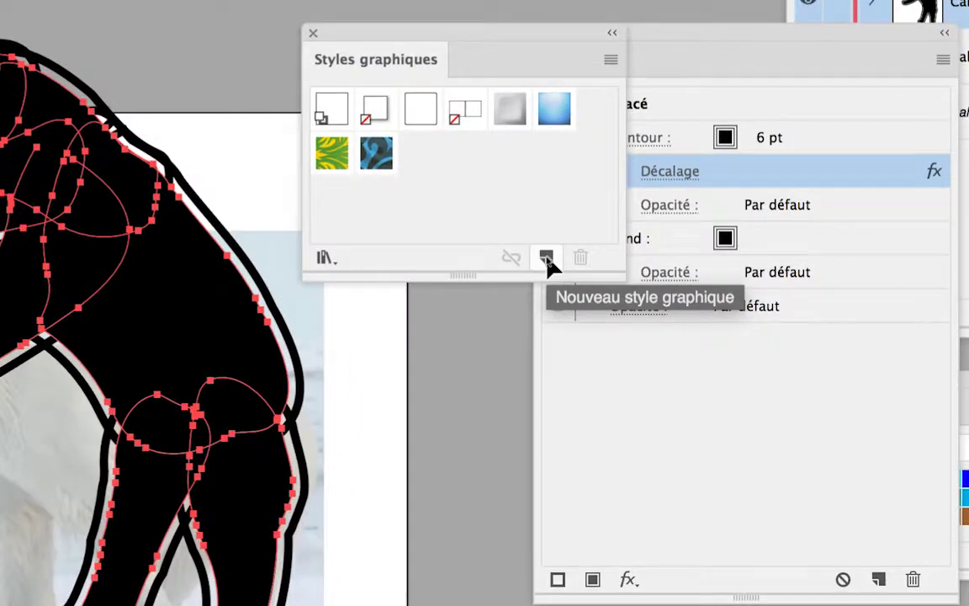
{"action": "left_click", "coordinate": [546, 259]}
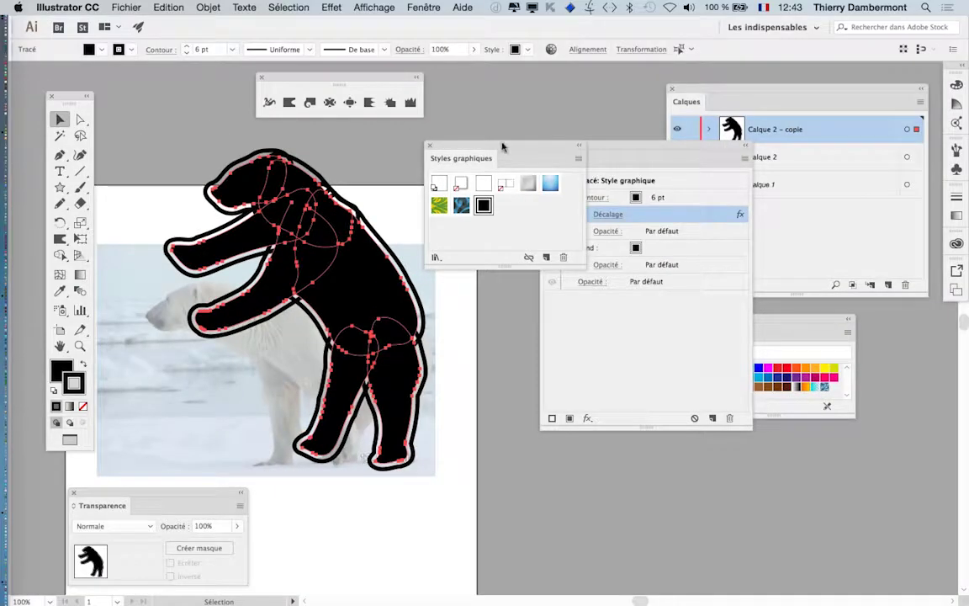
Step: Rearrange the Styles graphiques and Aspect panels away from the artwork
{"action": "mouse_move", "coordinate": [503, 147]}
{"action": "left_mouse_down"}
{"action": "mouse_move", "coordinate": [456, 357]}
{"action": "mouse_move", "coordinate": [478, 458]}
{"action": "left_mouse_up"}
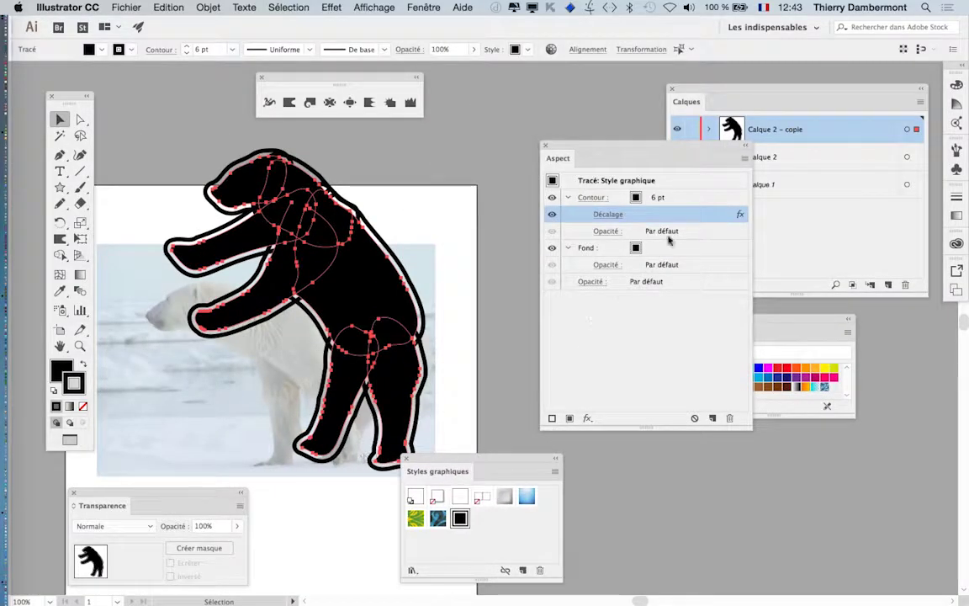
{"action": "mouse_move", "coordinate": [624, 152]}
{"action": "left_mouse_down"}
{"action": "mouse_move", "coordinate": [515, 119]}
{"action": "mouse_move", "coordinate": [521, 101]}
{"action": "left_mouse_up"}
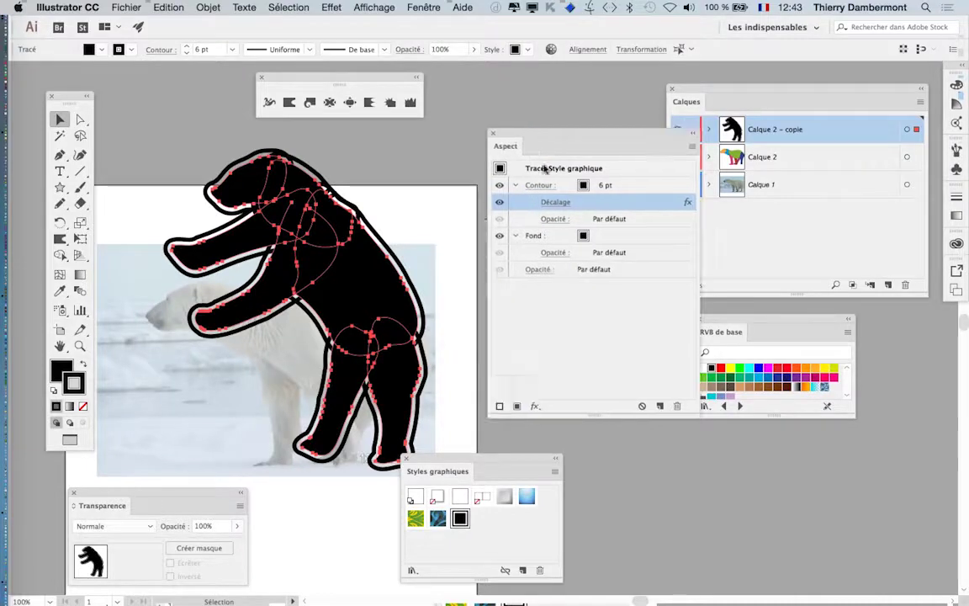
{"action": "left_click_drag", "start_coordinate": [464, 116], "coordinate": [813, 313]}
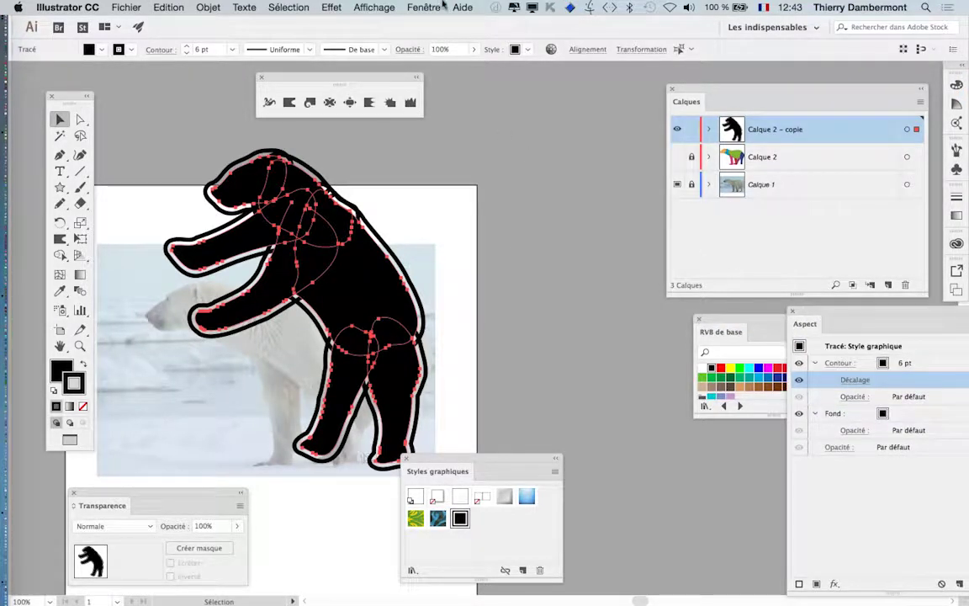
{"action": "mouse_move", "coordinate": [466, 465]}
{"action": "left_mouse_down"}
{"action": "mouse_move", "coordinate": [650, 487]}
{"action": "mouse_move", "coordinate": [664, 462]}
{"action": "left_mouse_up"}
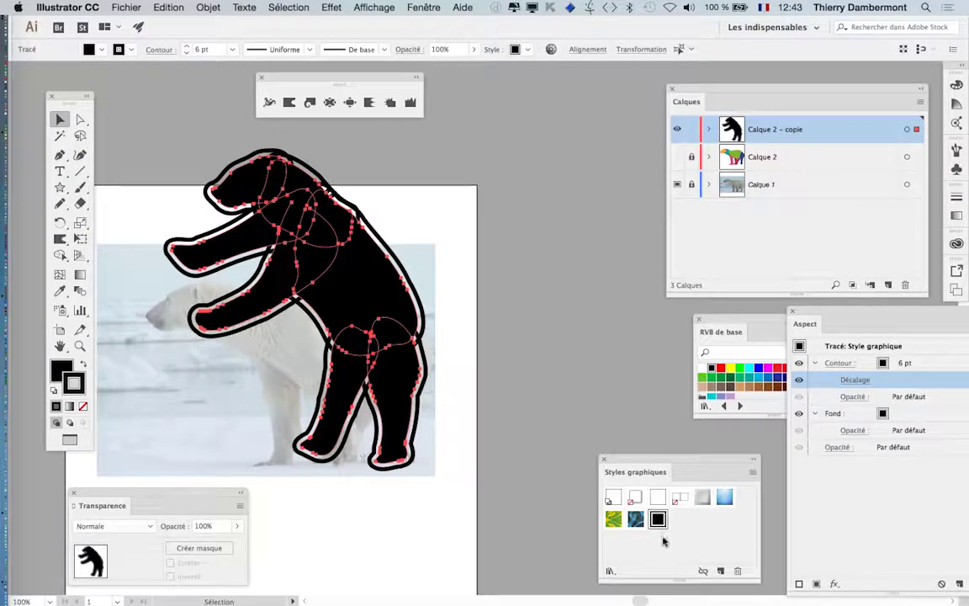
Step: Open the Pathfinder panel from the Fenêtre menu and place it beside the bear
{"action": "left_click", "coordinate": [429, 7]}
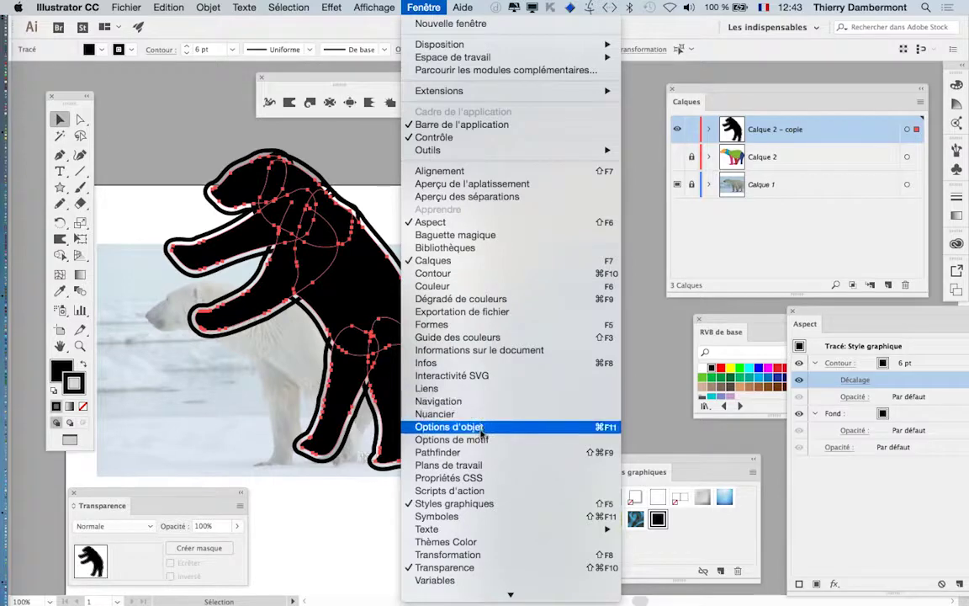
{"action": "left_click", "coordinate": [484, 452]}
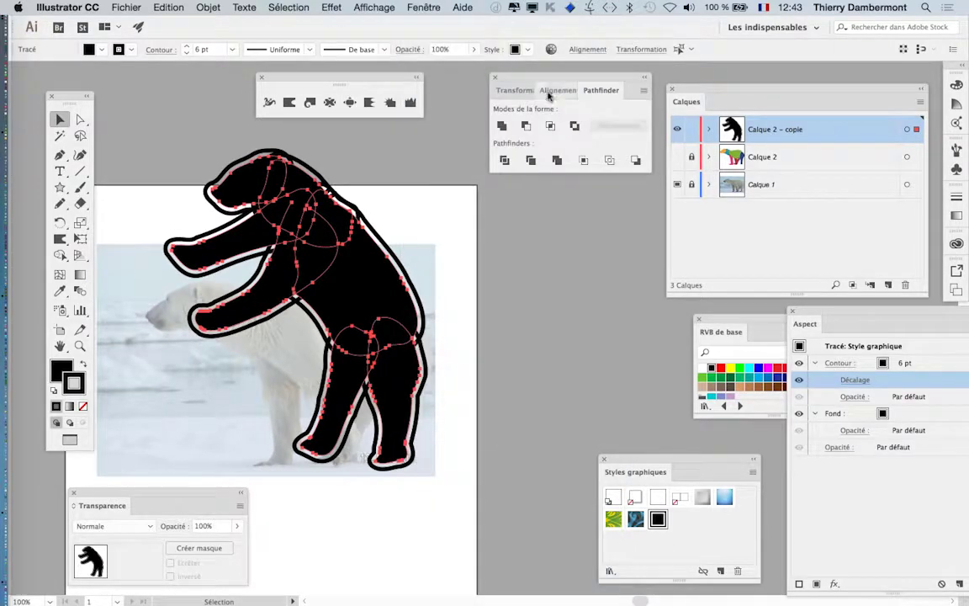
{"action": "left_click_drag", "start_coordinate": [527, 78], "coordinate": [457, 154]}
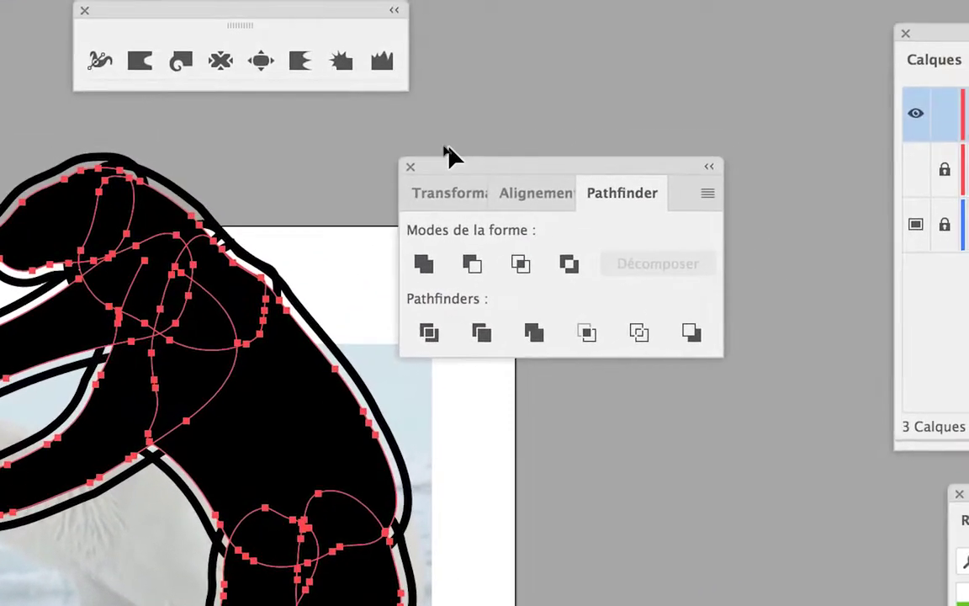
{"action": "left_click_drag", "start_coordinate": [450, 159], "coordinate": [420, 106]}
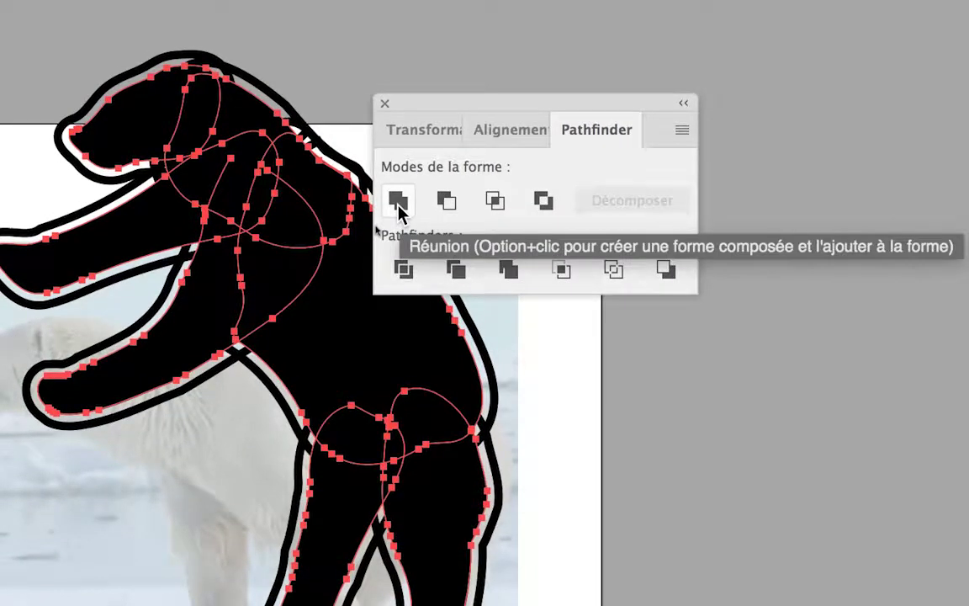
Step: Unite the bear paths with Réunion, comparing before and after the merge
{"action": "left_click", "coordinate": [399, 206]}
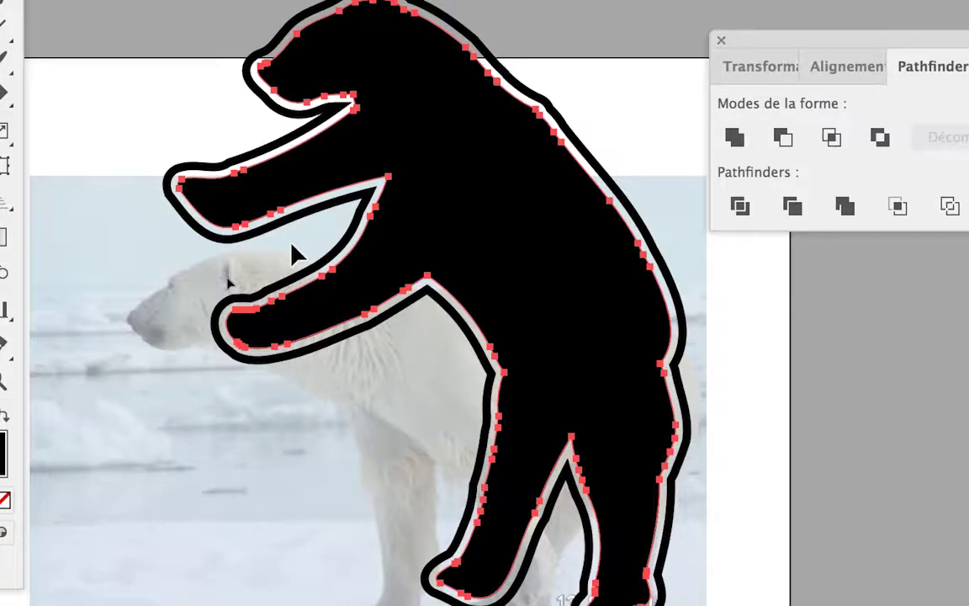
{"action": "key", "text": "ctrl+a"}
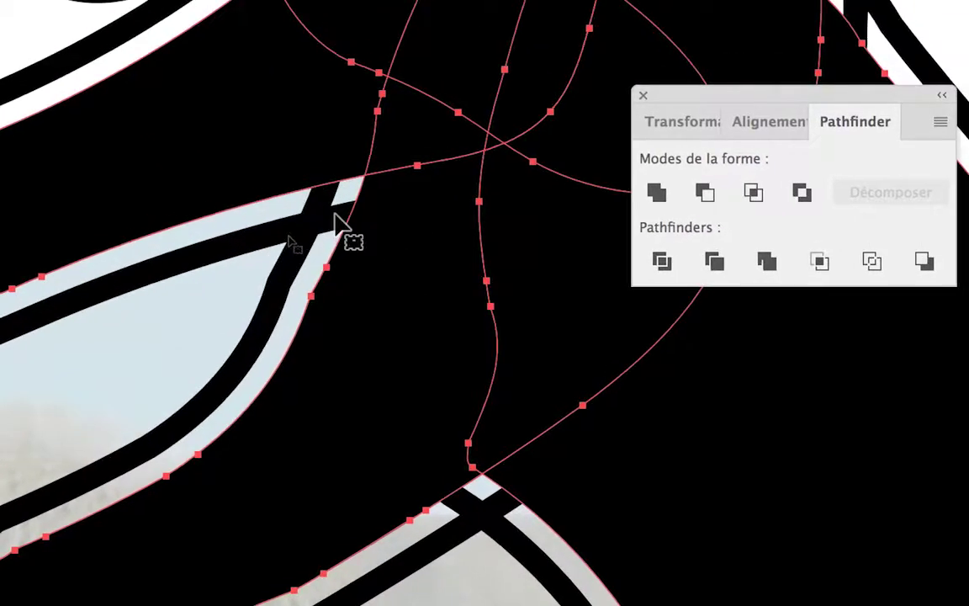
{"action": "key", "text": "Delete"}
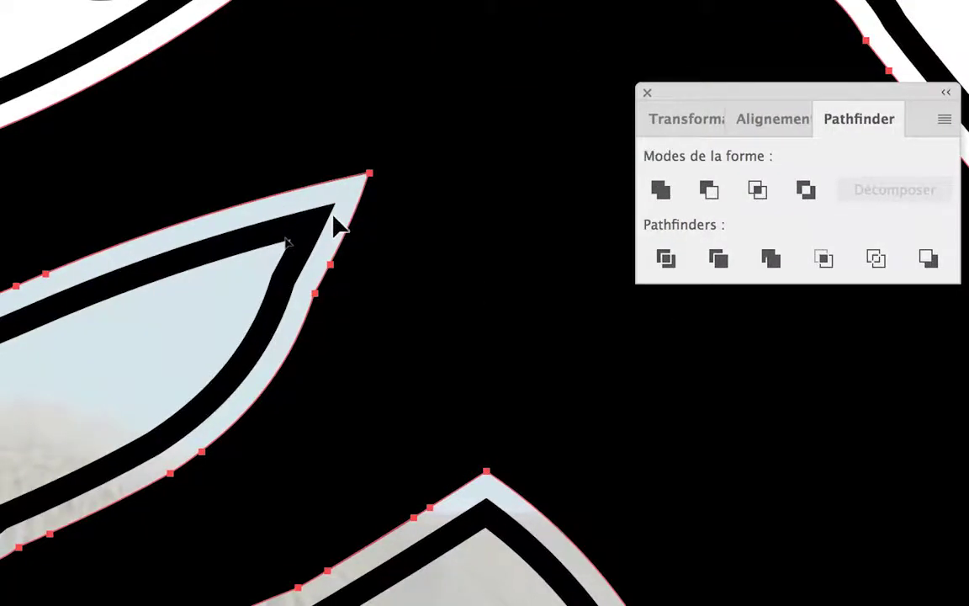
{"action": "key", "text": "ctrl+z"}
{"action": "key", "text": "Delete"}
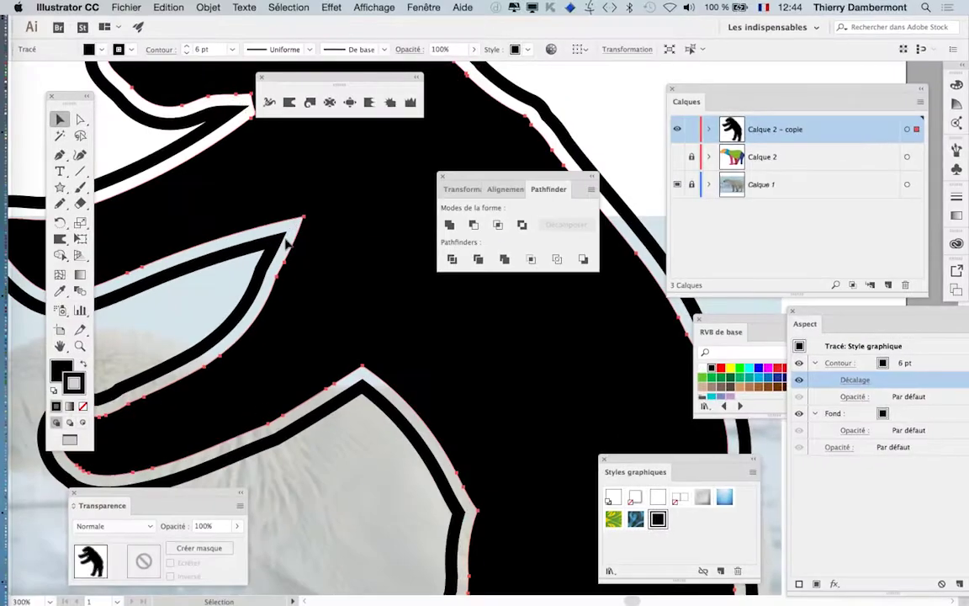
{"action": "scroll", "coordinate": [287, 244], "scroll_direction": "down", "scroll_amount": 2}
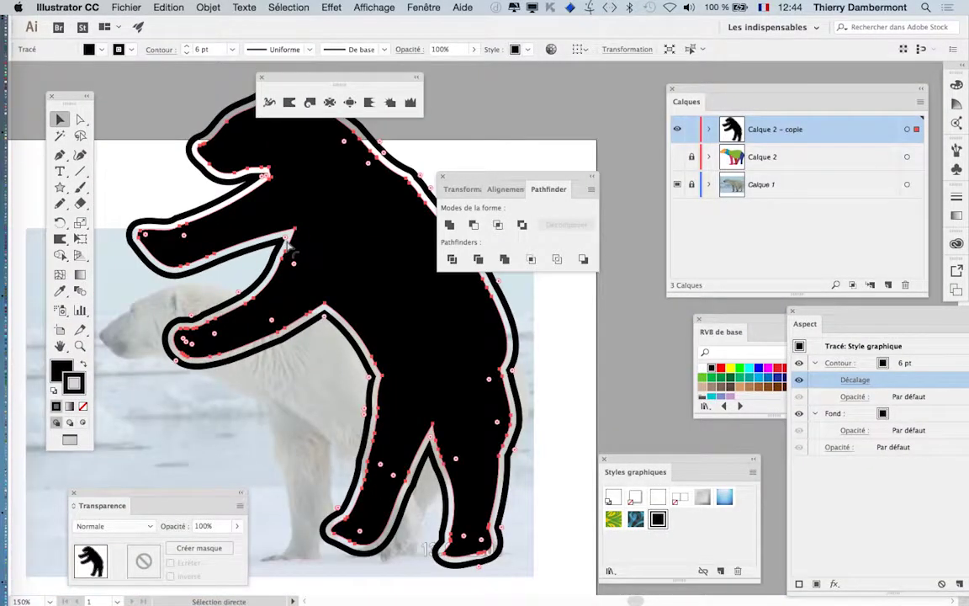
Step: Move the floating panel and the Pathfinder panel clear of the bear artwork
{"action": "left_click_drag", "start_coordinate": [322, 95], "coordinate": [529, 98]}
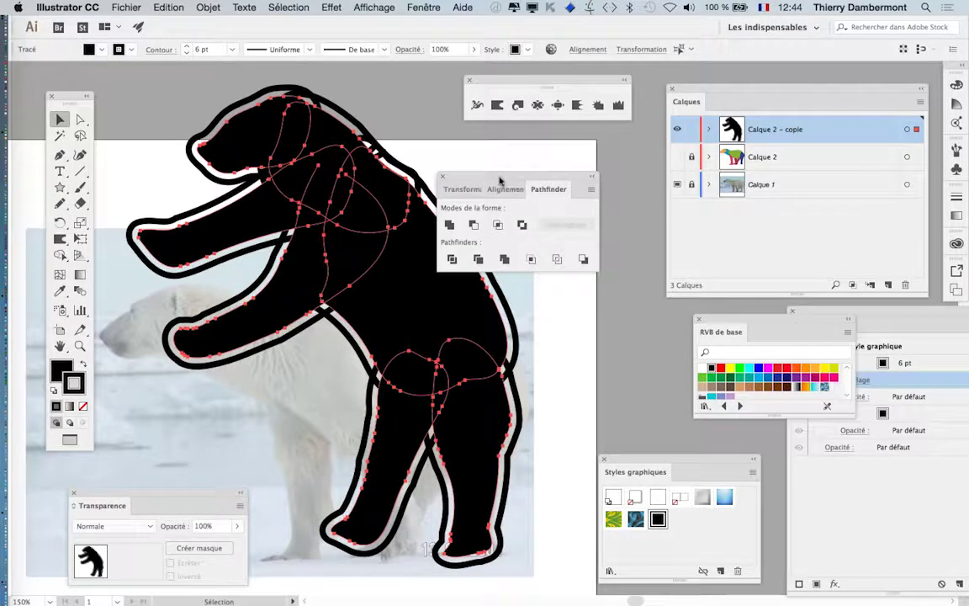
{"action": "left_click_drag", "start_coordinate": [481, 178], "coordinate": [486, 158]}
{"action": "left_click_drag", "start_coordinate": [481, 82], "coordinate": [630, 73]}
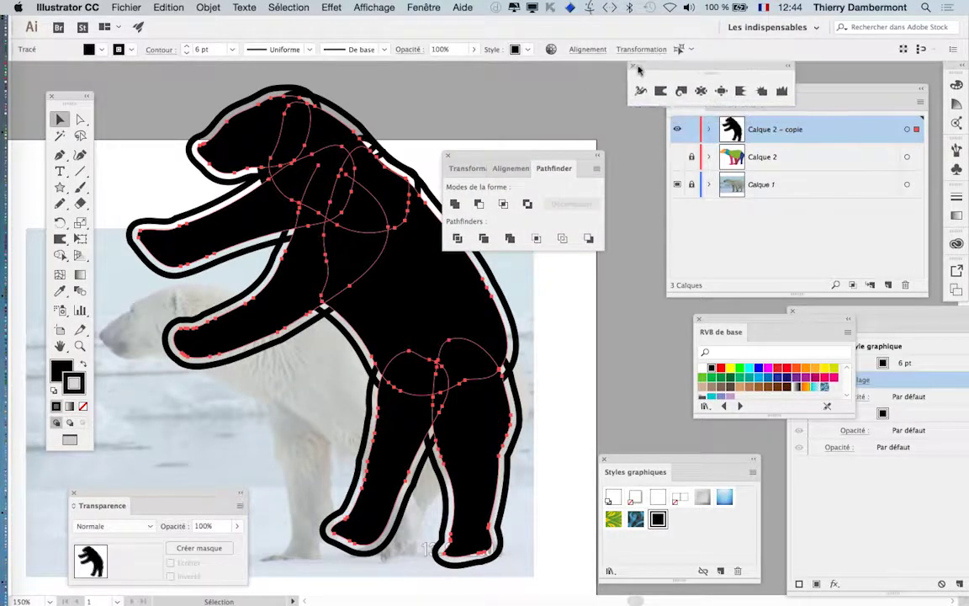
{"action": "left_click_drag", "start_coordinate": [500, 156], "coordinate": [483, 107]}
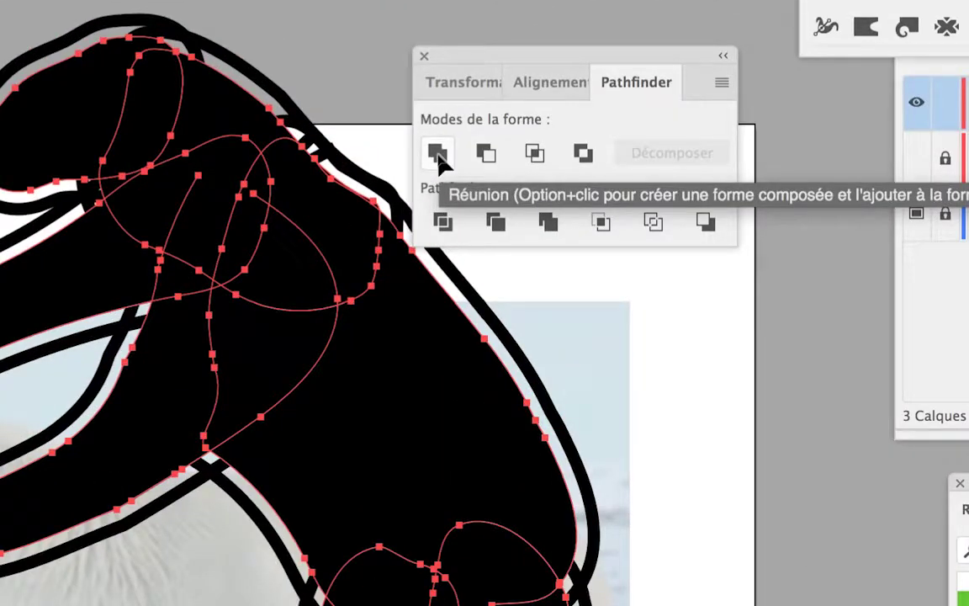
Step: Make the bear a live compound shape with the black-white-black offset outline style
{"action": "left_click", "coordinate": [438, 156]}
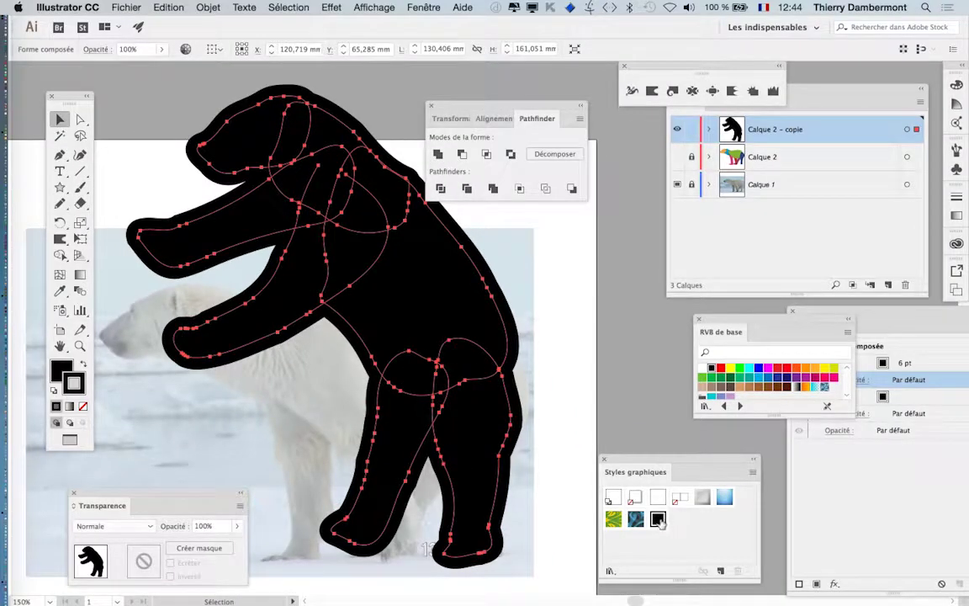
{"action": "left_click", "coordinate": [658, 519]}
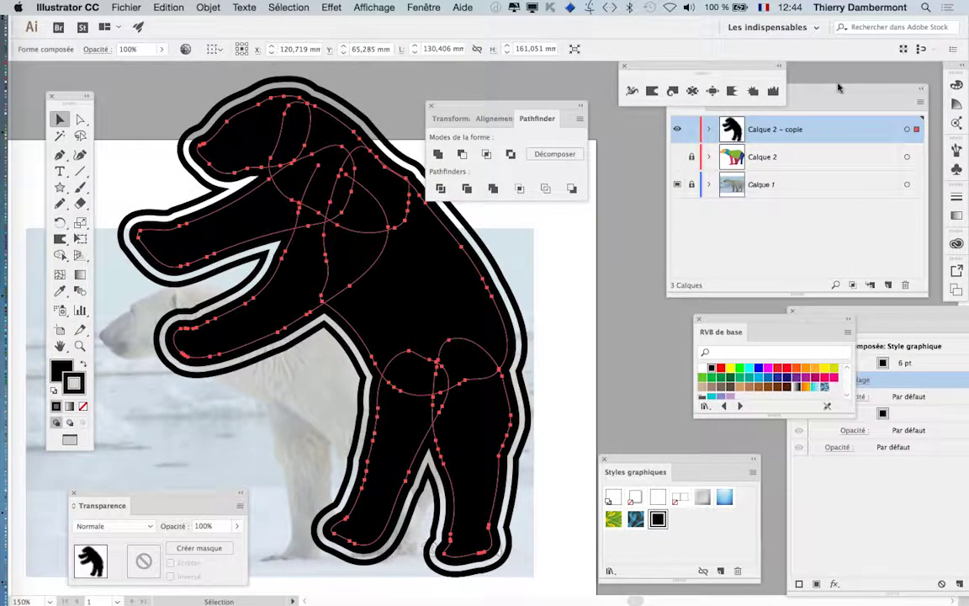
{"action": "left_click_drag", "start_coordinate": [838, 87], "coordinate": [780, 131]}
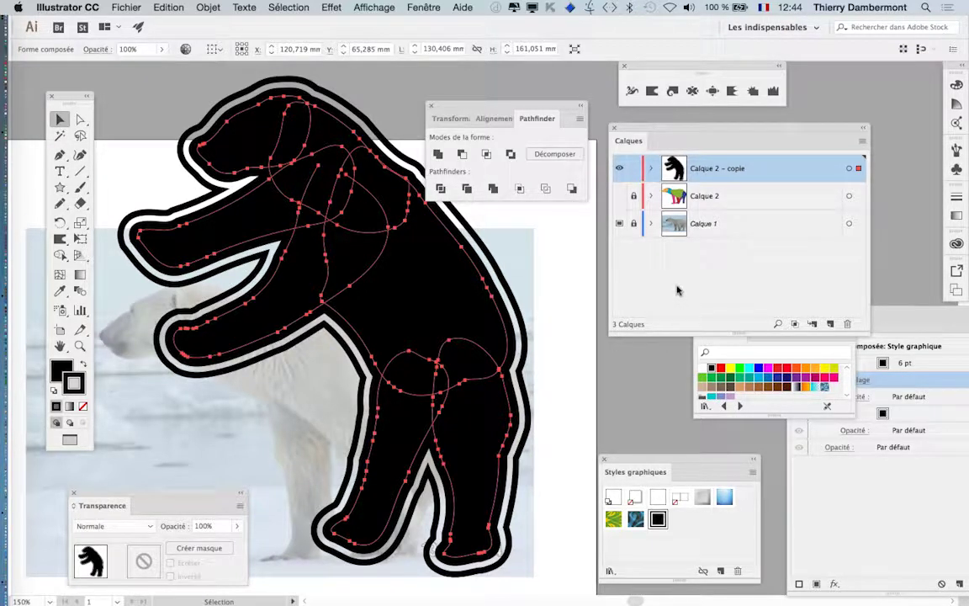
{"action": "left_click", "coordinate": [650, 169]}
{"action": "left_click", "coordinate": [667, 196]}
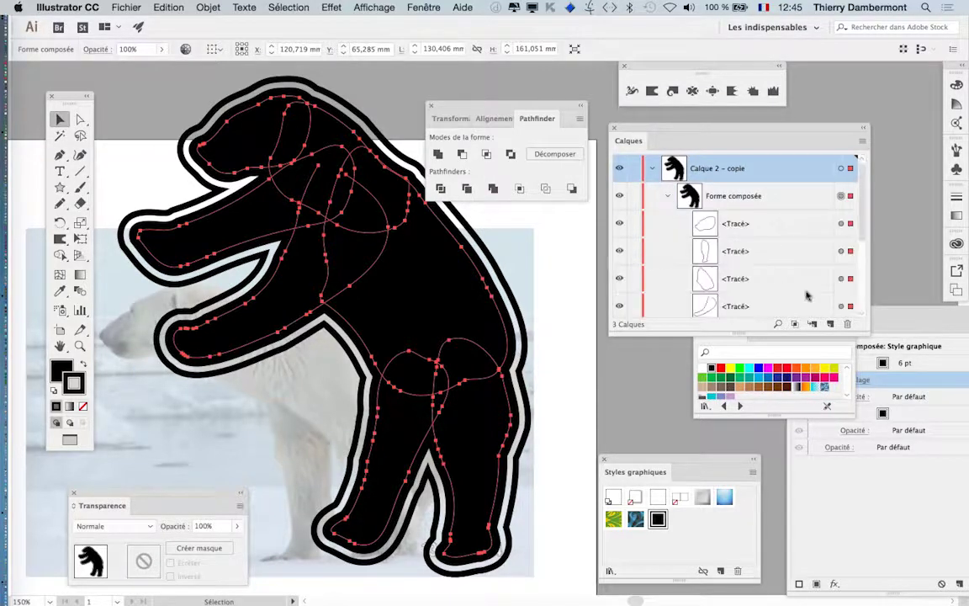
{"action": "left_click_drag", "start_coordinate": [864, 327], "coordinate": [915, 509]}
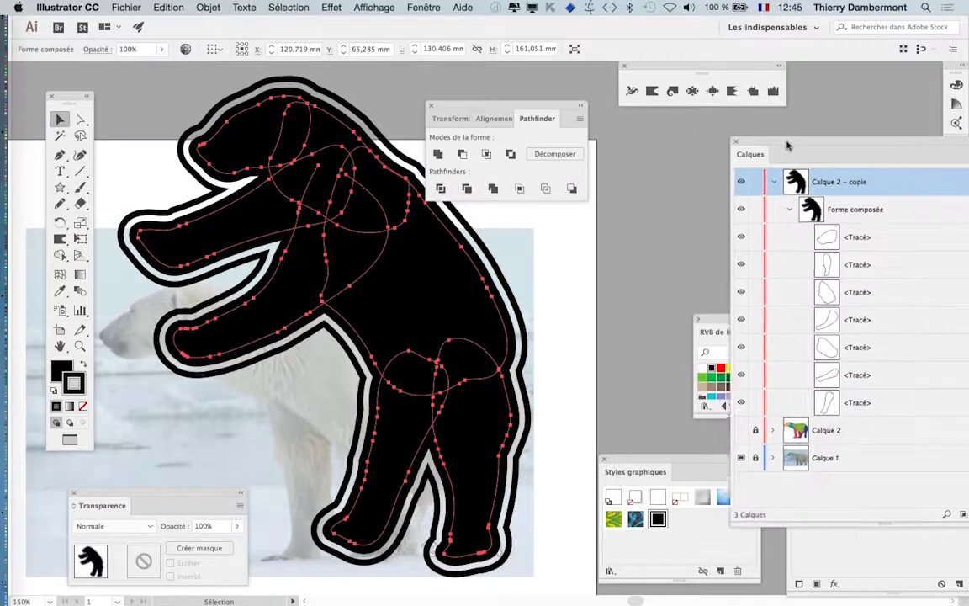
{"action": "left_click_drag", "start_coordinate": [660, 131], "coordinate": [791, 147]}
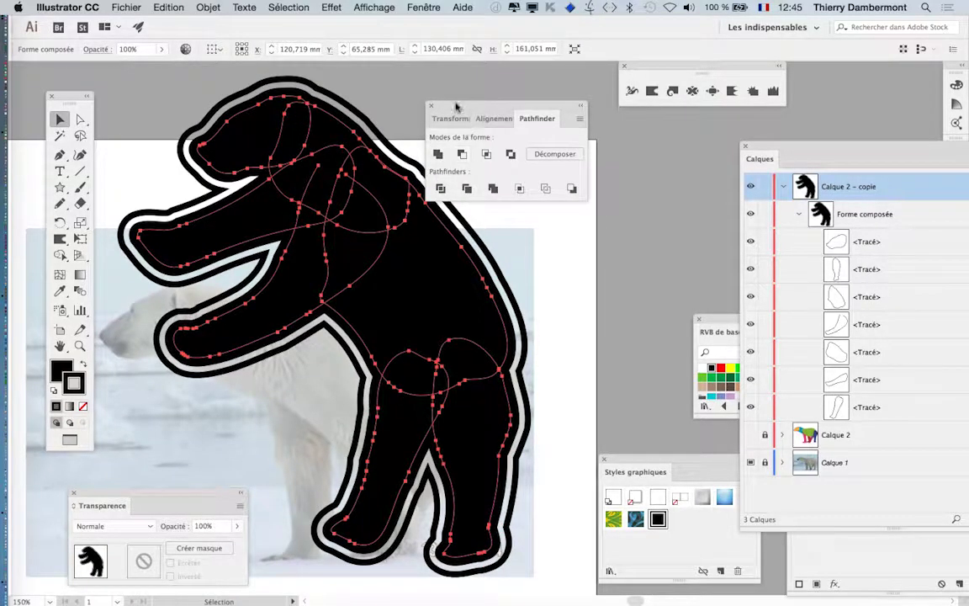
{"action": "left_click_drag", "start_coordinate": [456, 102], "coordinate": [521, 107]}
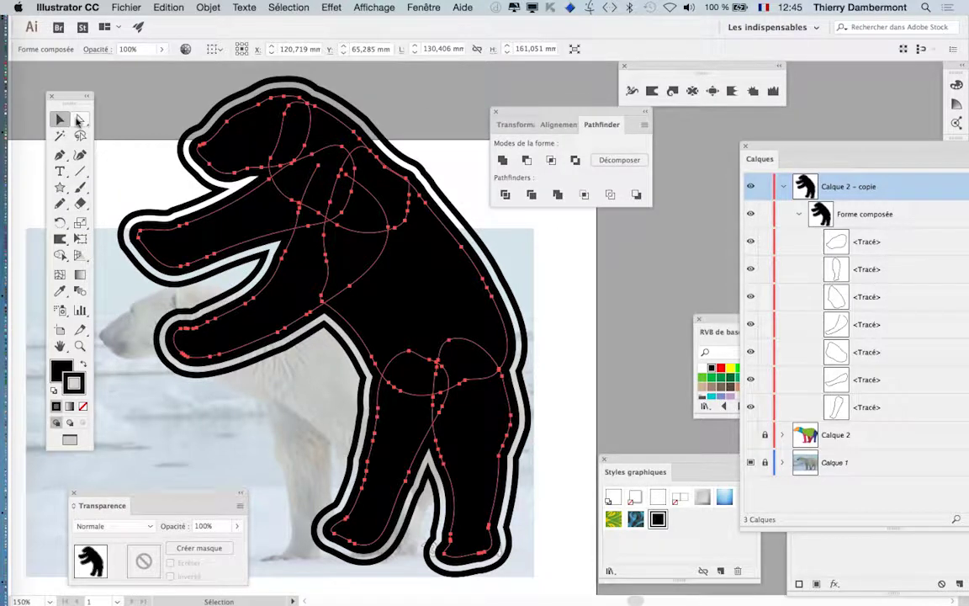
Step: Rotate the upper front-leg path down and forward with Free Transform, then zoom out
{"action": "left_click", "coordinate": [79, 122]}
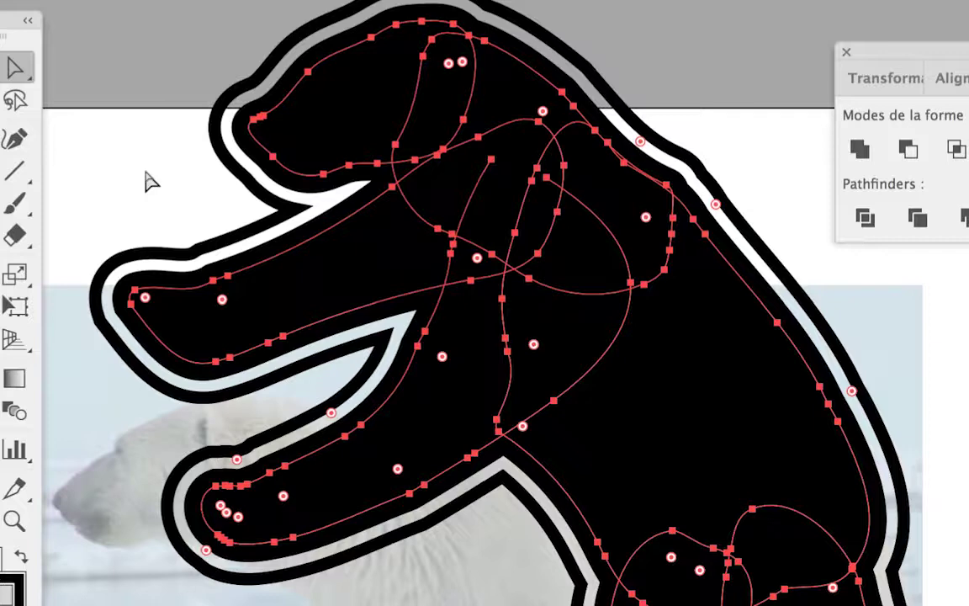
{"action": "left_click", "coordinate": [148, 184]}
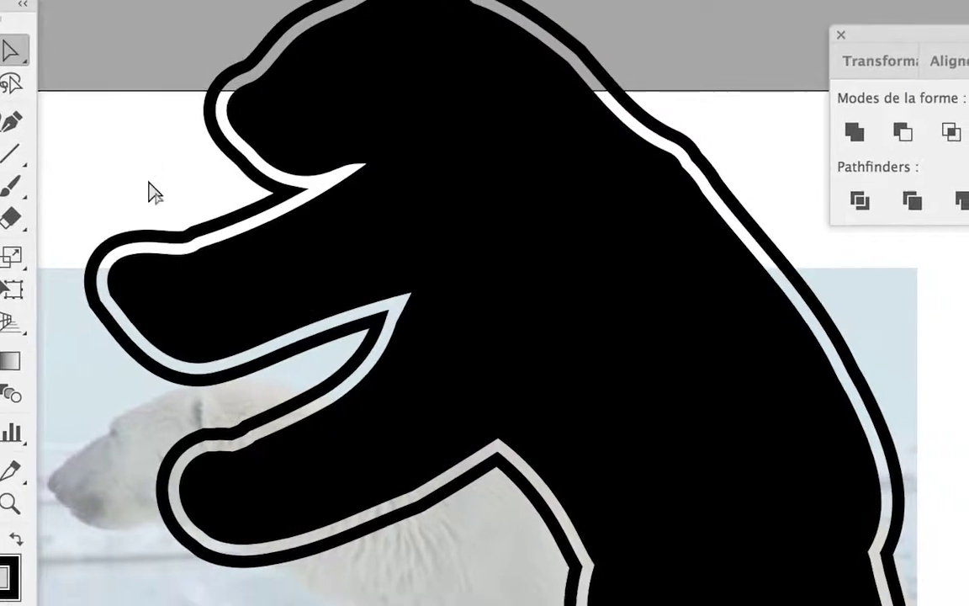
{"action": "left_click", "coordinate": [175, 222]}
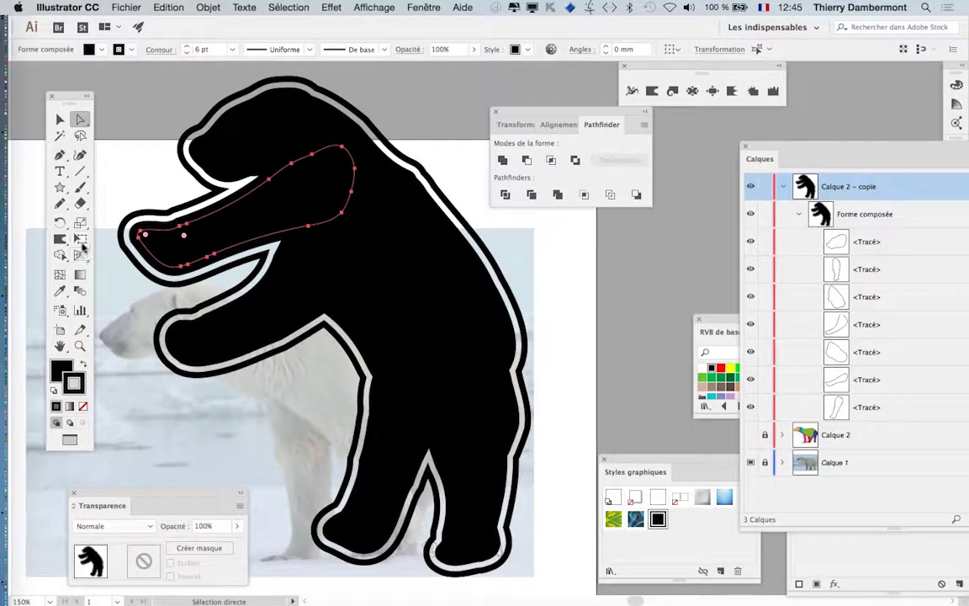
{"action": "left_click", "coordinate": [81, 240]}
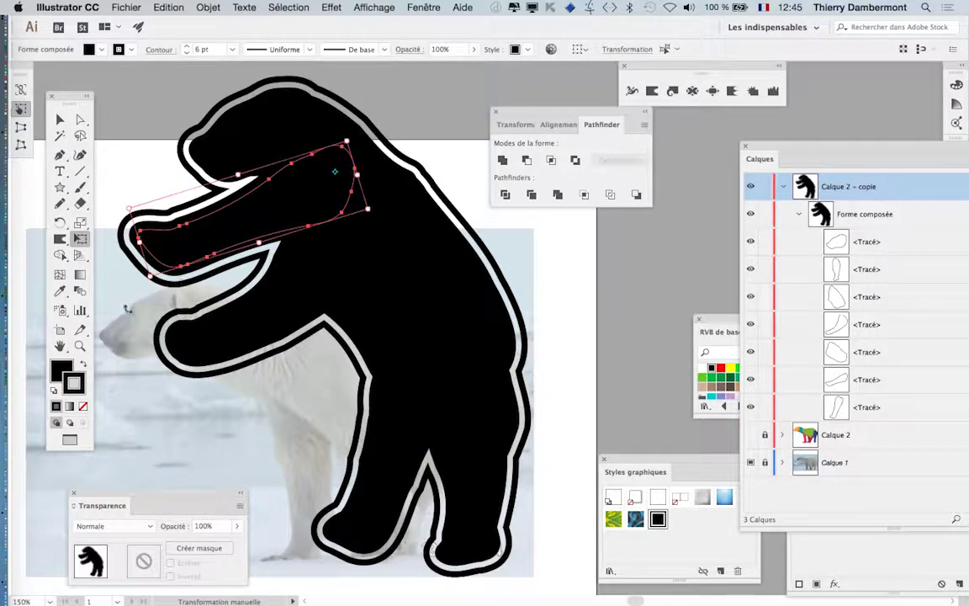
{"action": "mouse_move", "coordinate": [280, 244]}
{"action": "left_mouse_down"}
{"action": "mouse_move", "coordinate": [263, 267]}
{"action": "mouse_move", "coordinate": [266, 284]}
{"action": "mouse_move", "coordinate": [260, 269]}
{"action": "mouse_move", "coordinate": [283, 260]}
{"action": "mouse_move", "coordinate": [273, 249]}
{"action": "left_mouse_up"}
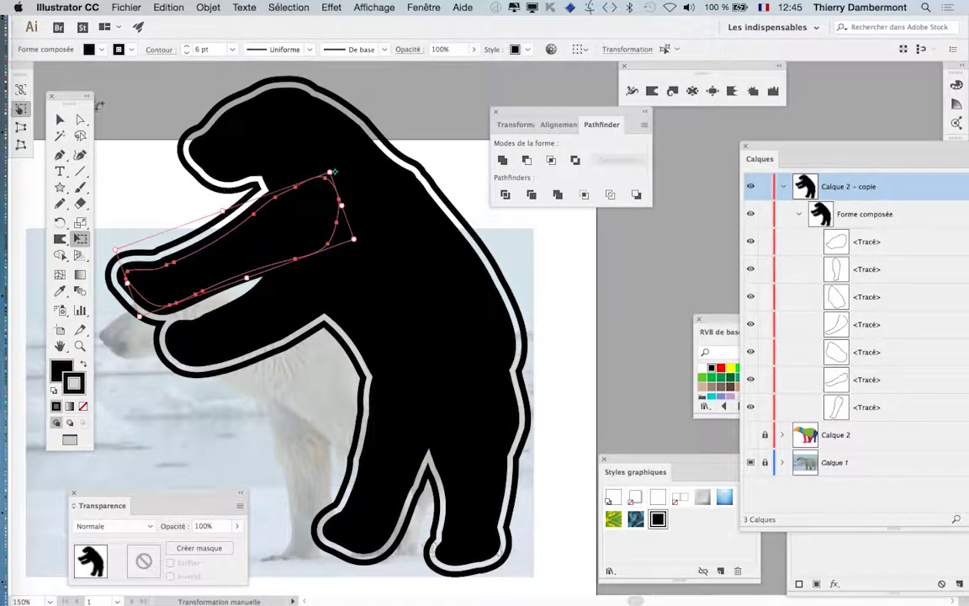
{"action": "left_click", "coordinate": [60, 119]}
{"action": "left_click", "coordinate": [129, 147]}
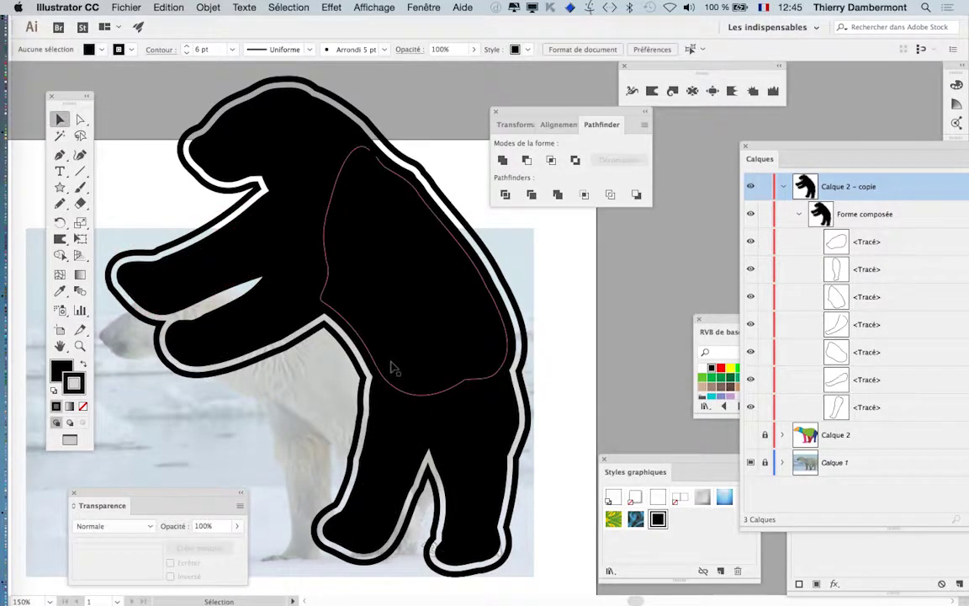
{"action": "key", "text": "ctrl+minus"}
{"action": "key", "text": "ctrl+minus"}
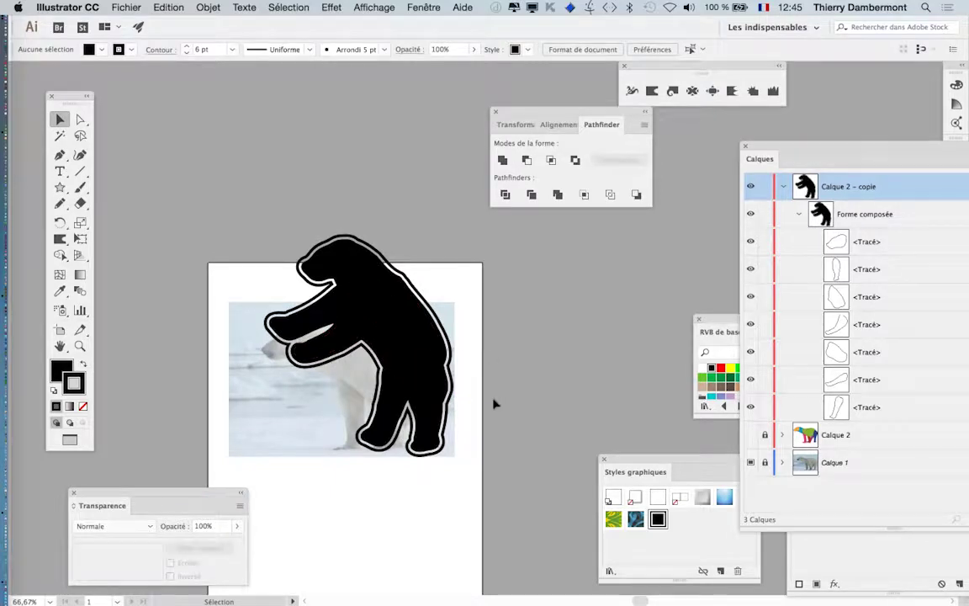
Step: Select only the near hind-leg path inside the bear compound shape using Direct Selection
{"action": "left_click", "coordinate": [341, 370]}
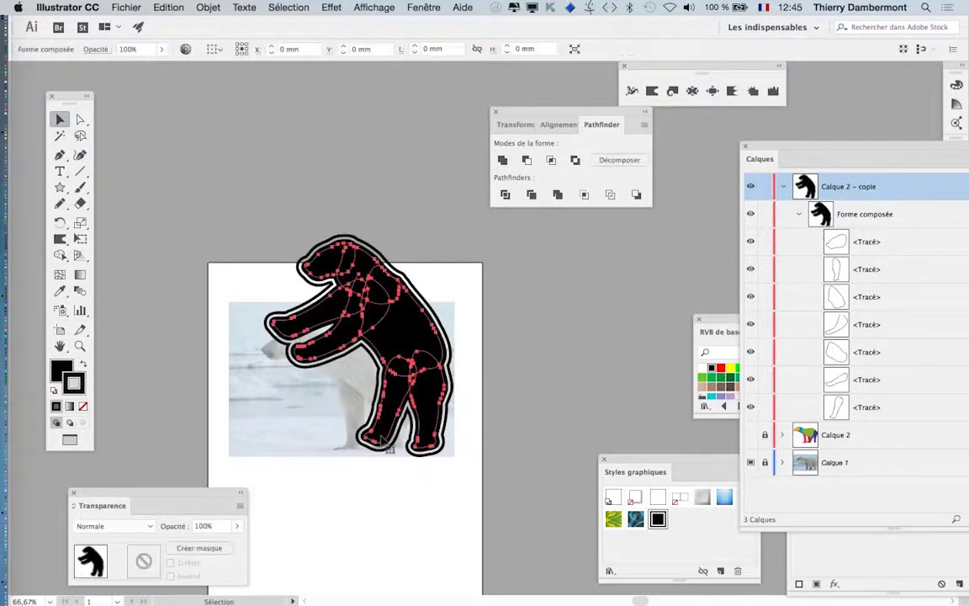
{"action": "left_click", "coordinate": [80, 119]}
{"action": "left_click", "coordinate": [411, 465]}
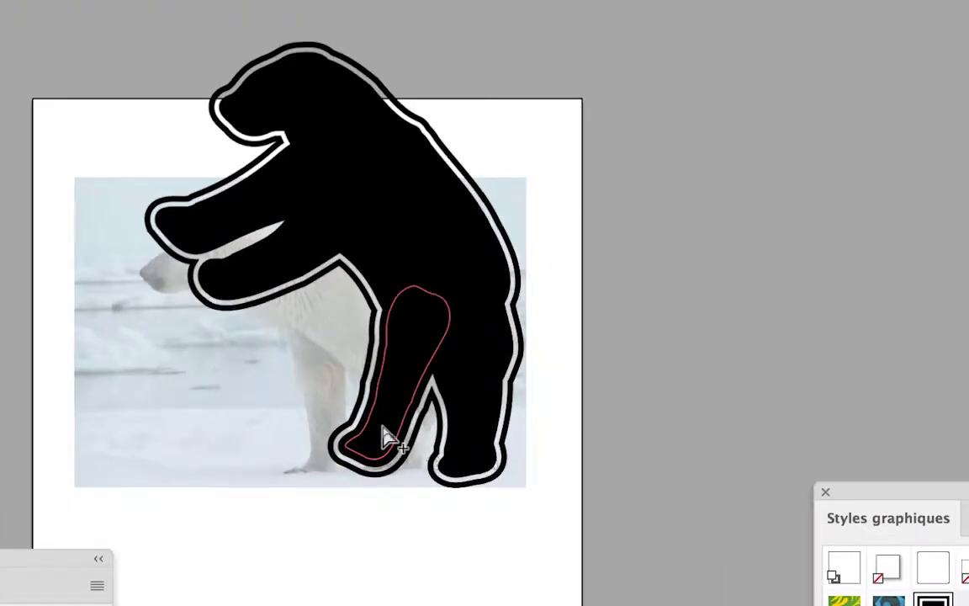
{"action": "left_click", "coordinate": [383, 430]}
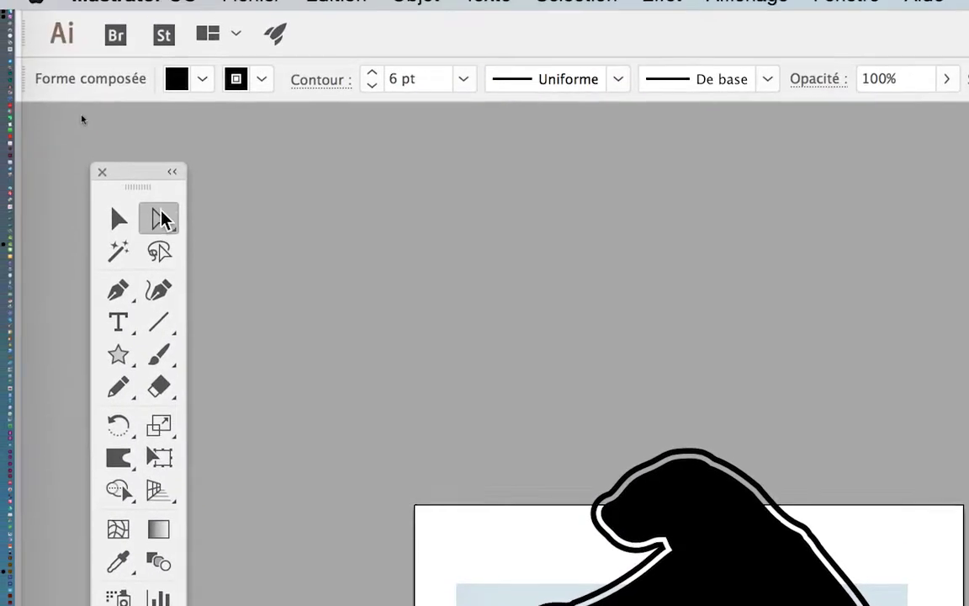
{"action": "left_click", "coordinate": [163, 219]}
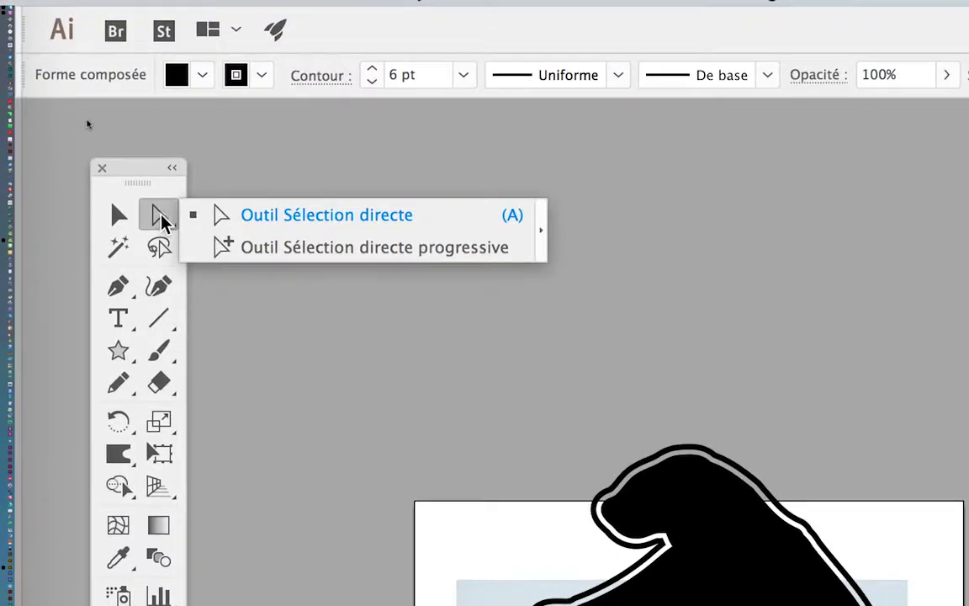
{"action": "left_click", "coordinate": [163, 220]}
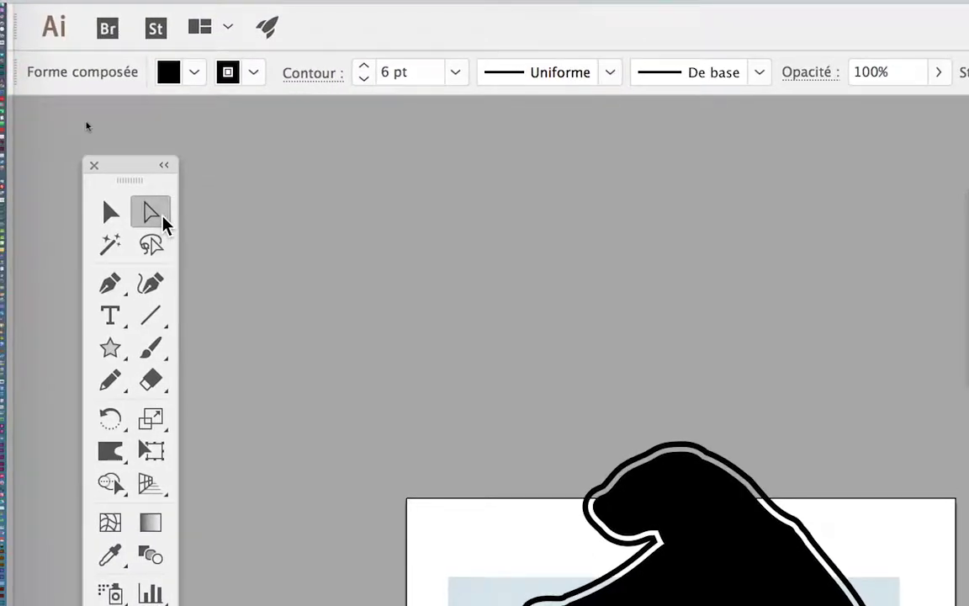
{"action": "left_click", "coordinate": [162, 220]}
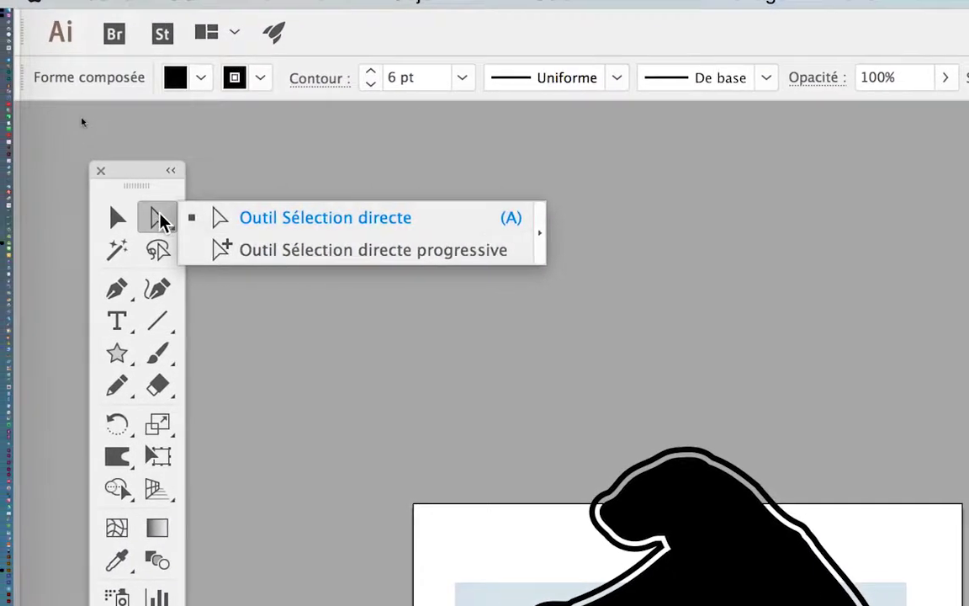
{"action": "left_click", "coordinate": [164, 218]}
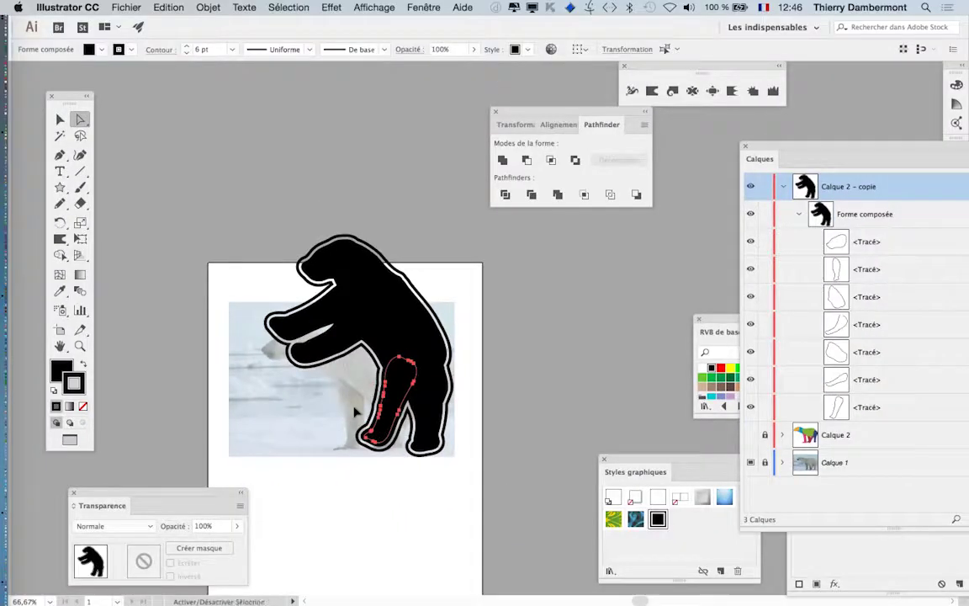
{"action": "left_click", "coordinate": [354, 412]}
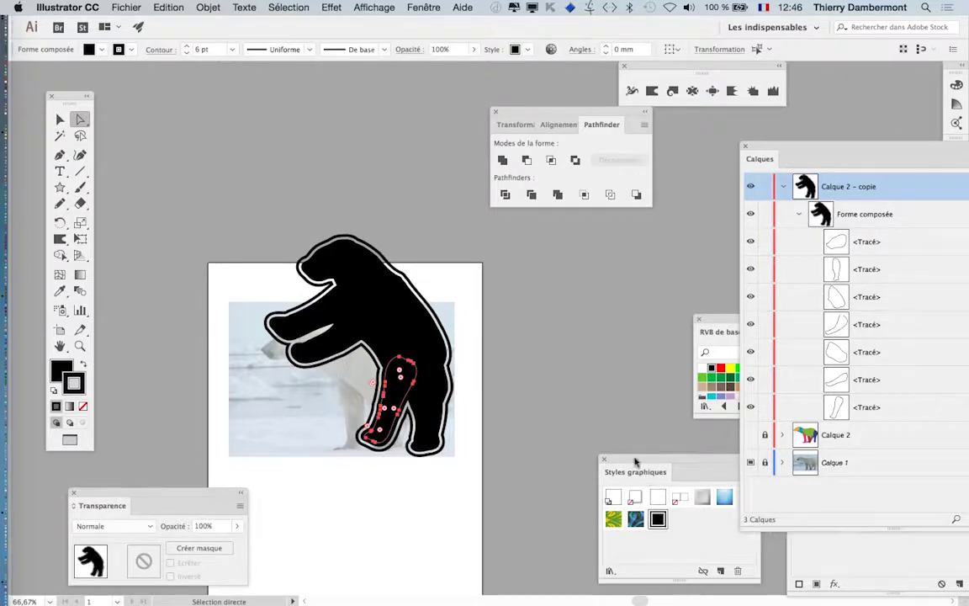
Step: Rotate the near hind-leg path upright under the body with Free Transform, then deselect
{"action": "left_click_drag", "start_coordinate": [635, 471], "coordinate": [568, 377]}
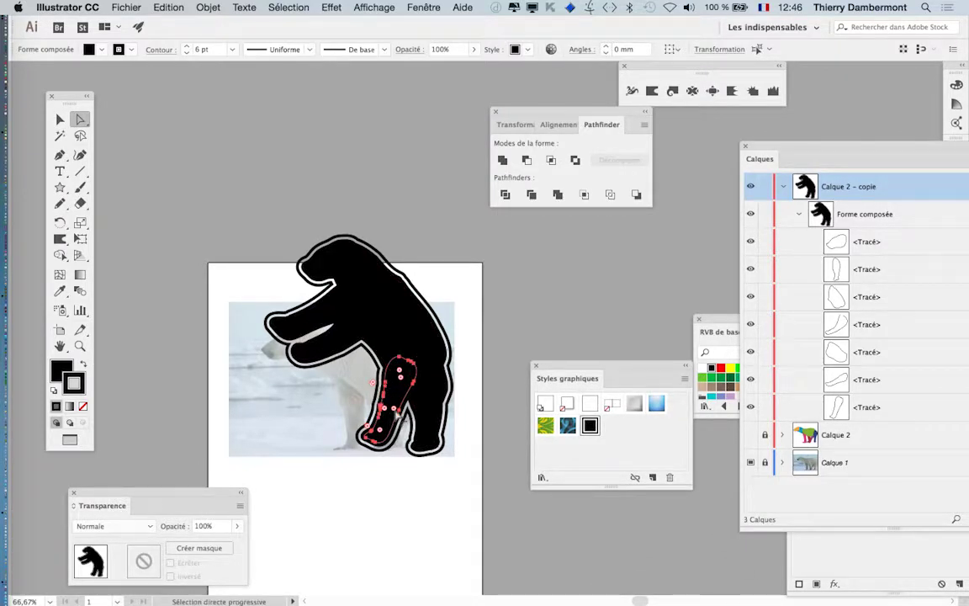
{"action": "key", "text": "ctrl+plus"}
{"action": "key", "text": "ctrl+plus"}
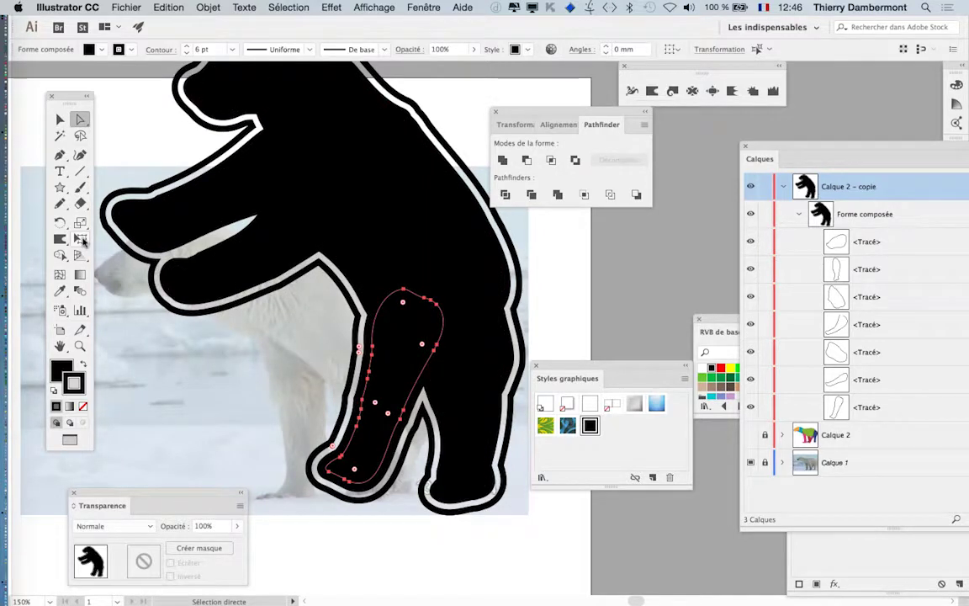
{"action": "left_click", "coordinate": [80, 238]}
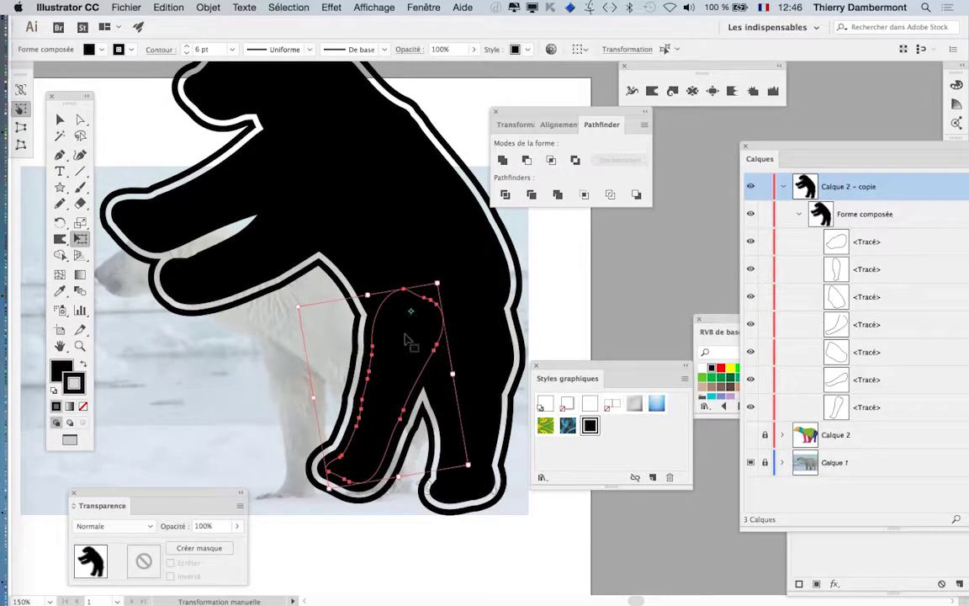
{"action": "left_click_drag", "start_coordinate": [372, 575], "coordinate": [390, 433]}
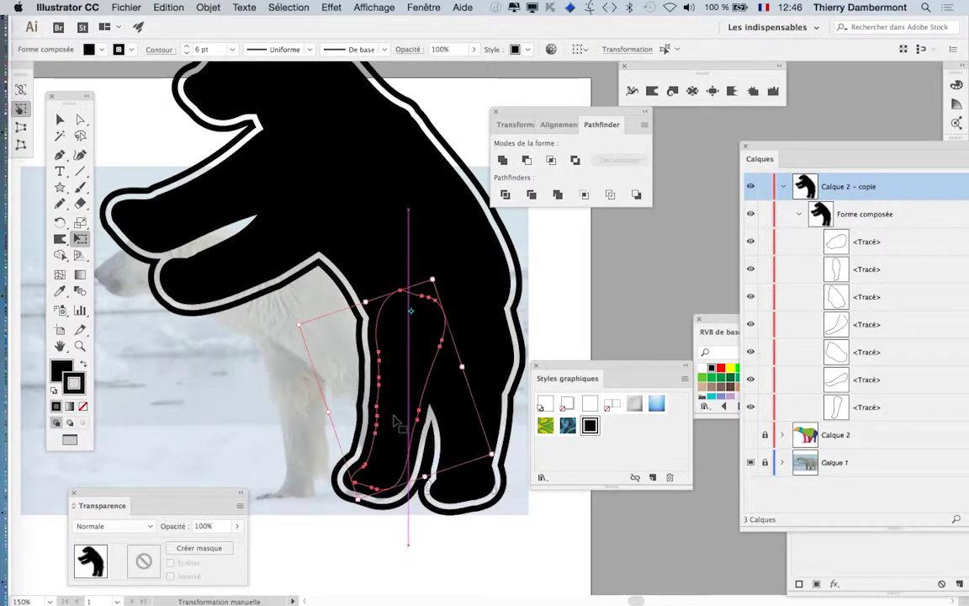
{"action": "left_click", "coordinate": [81, 120]}
{"action": "left_click", "coordinate": [143, 142]}
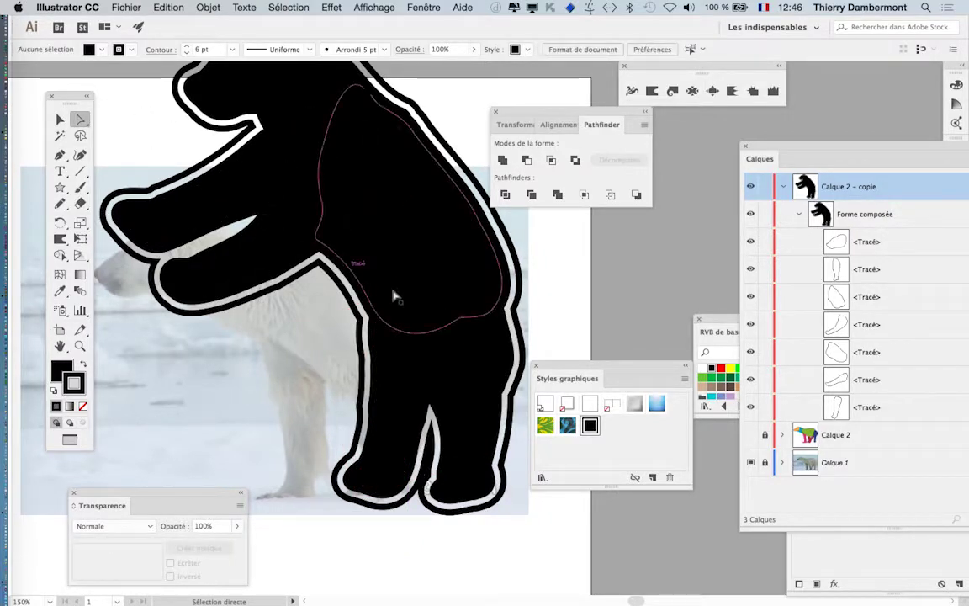
{"action": "scroll", "coordinate": [447, 405], "scroll_direction": "down", "scroll_amount": 1}
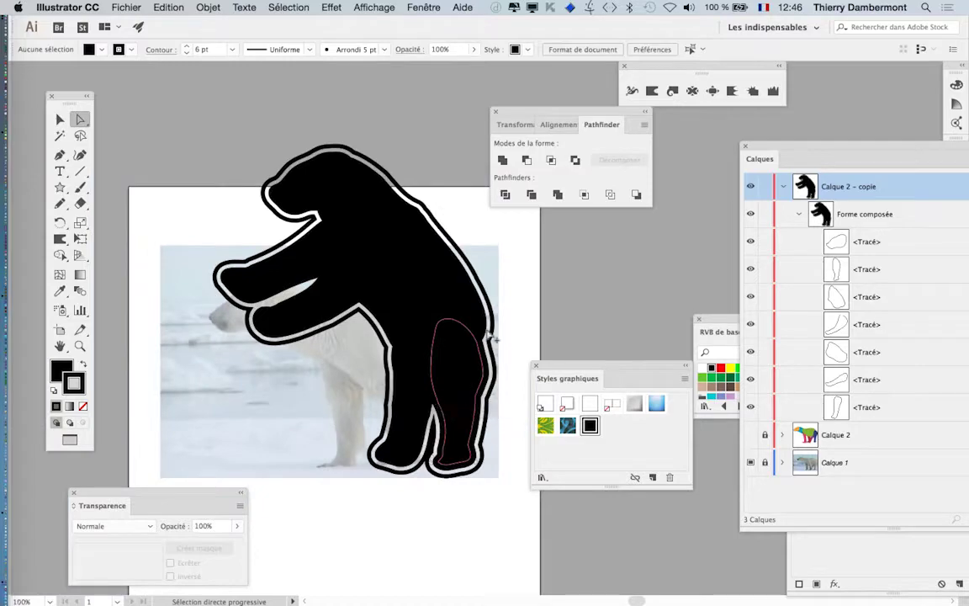